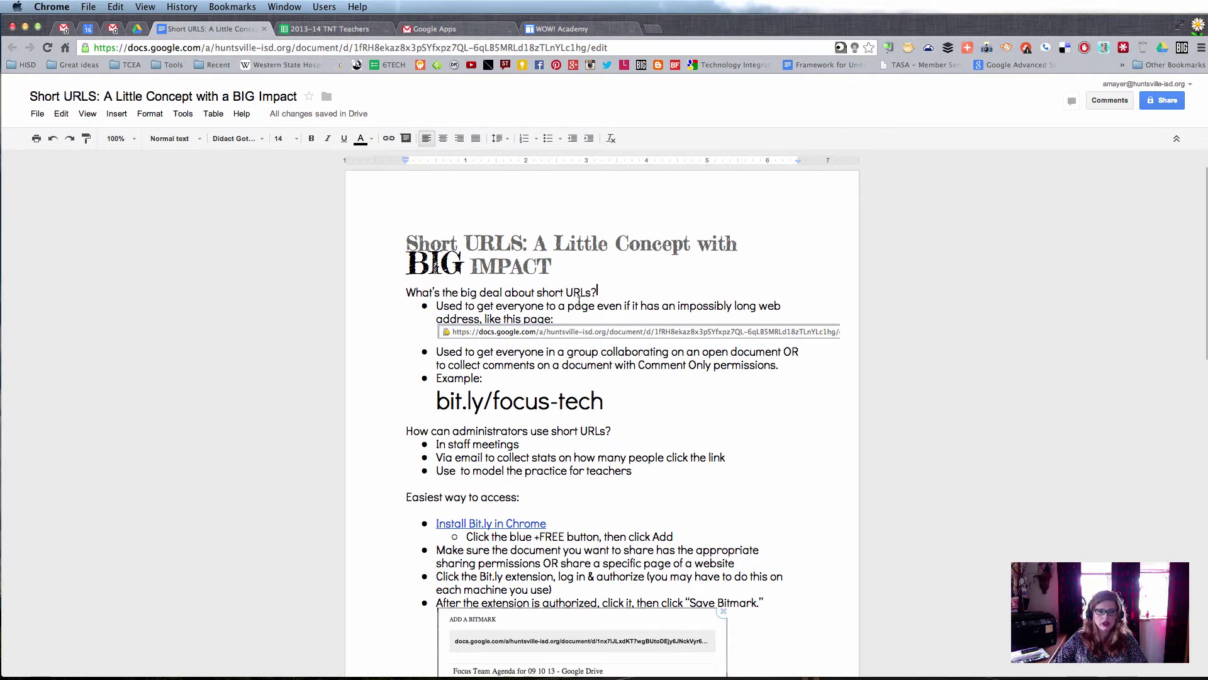
Step: Insert a blank, bullet-free line after 'like this page:' above the long-URL image
click(276, 49)
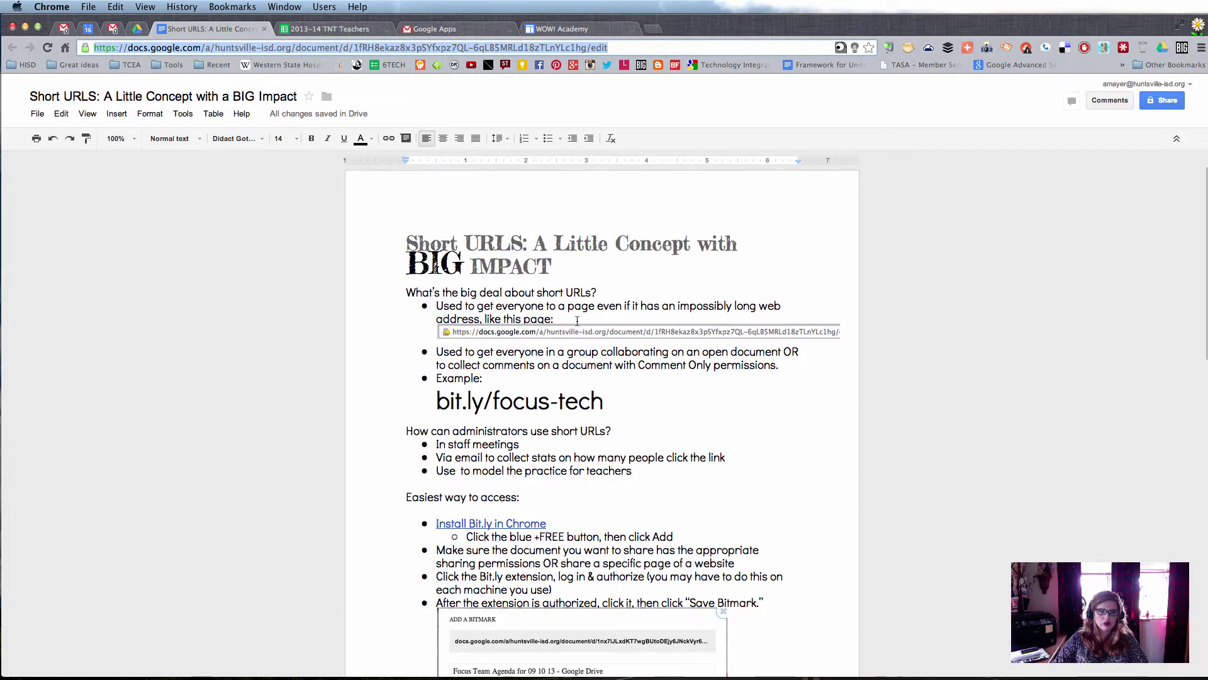
click(574, 319)
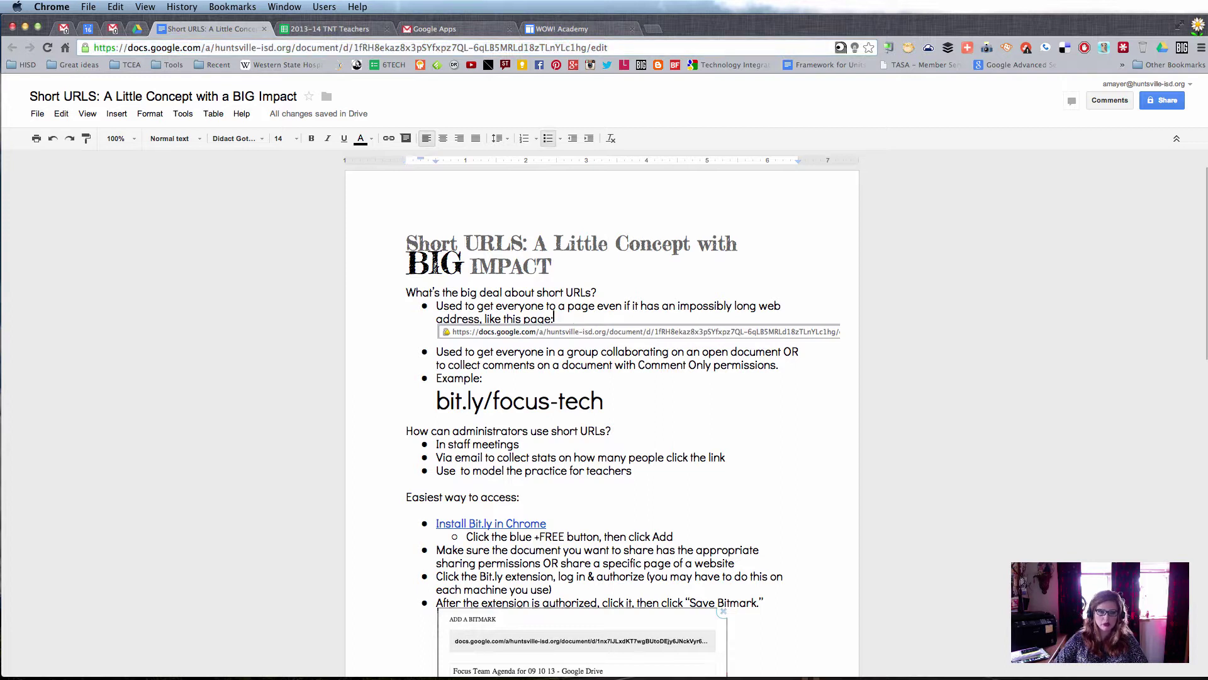
key(Return)
key(BackSpace)
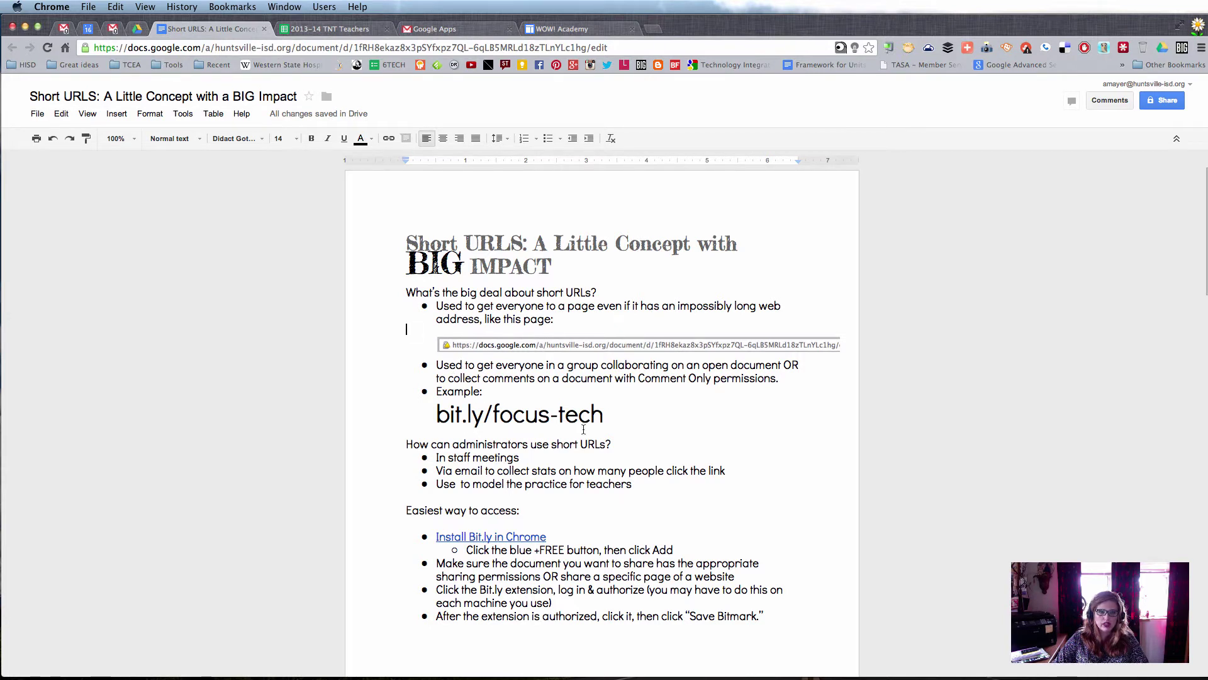
Step: Launch the Chrome Web Store from the new-tab apps page
scroll(583, 430, down, 2)
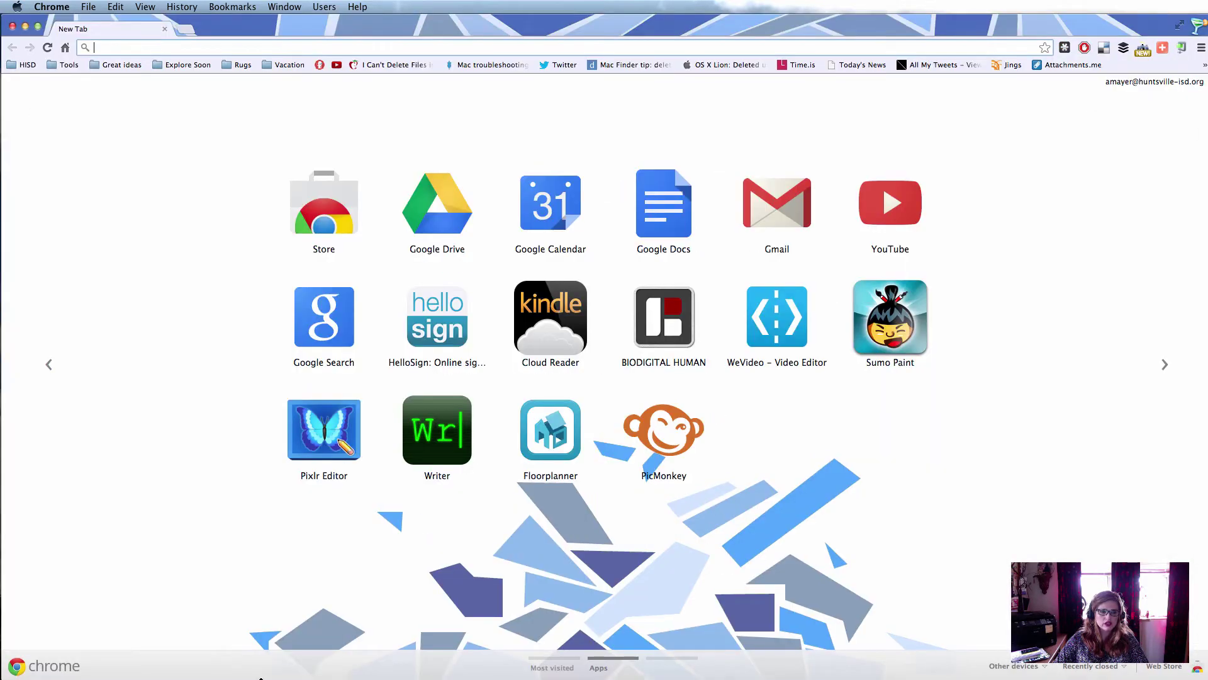
click(338, 215)
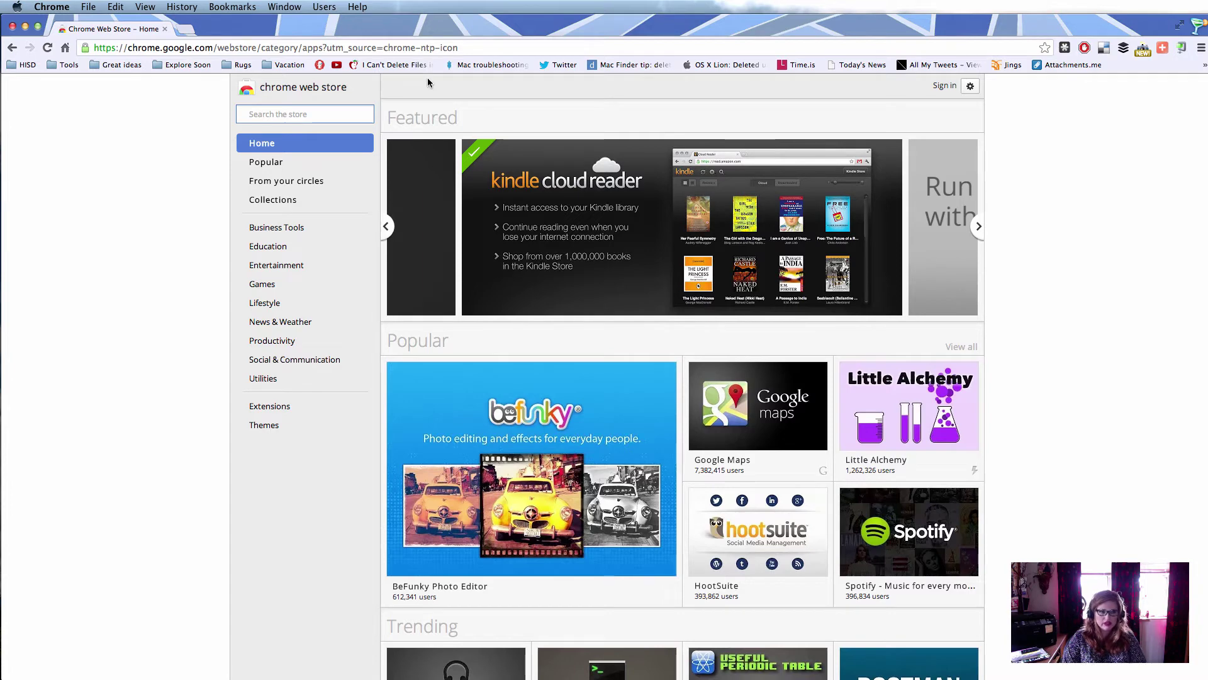
Step: Search the Web Store for 'bit.ly extension' using the bit.ly suggestion
text(bit.ly)
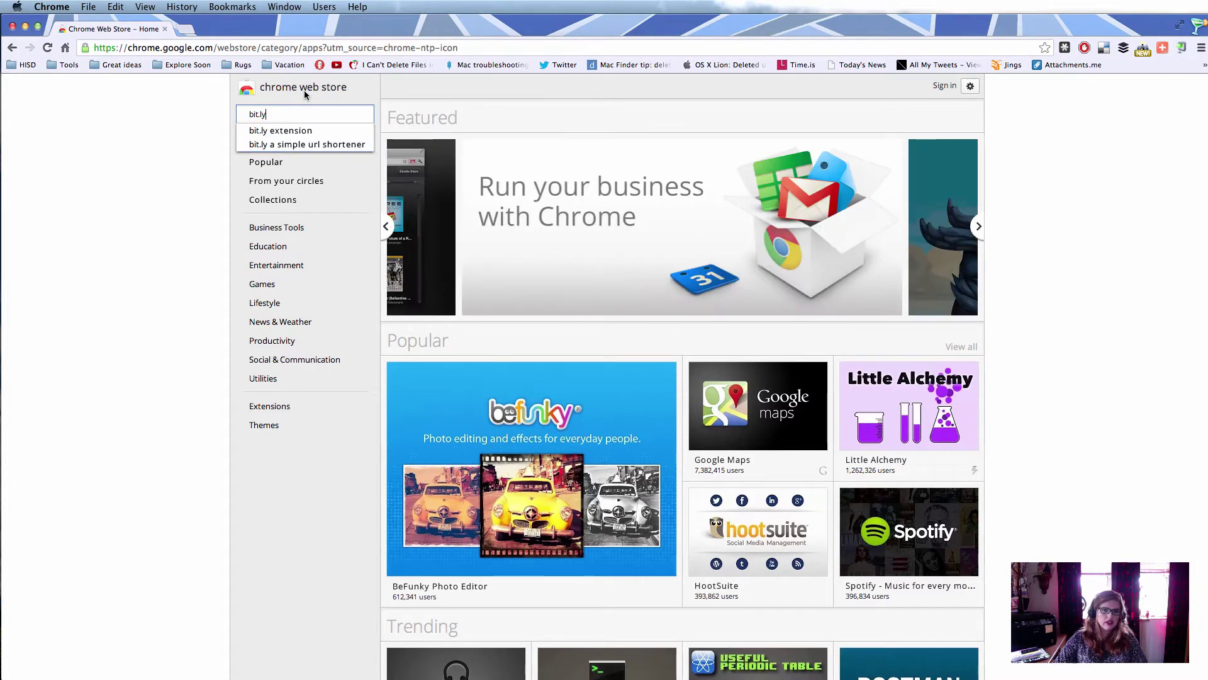
click(300, 132)
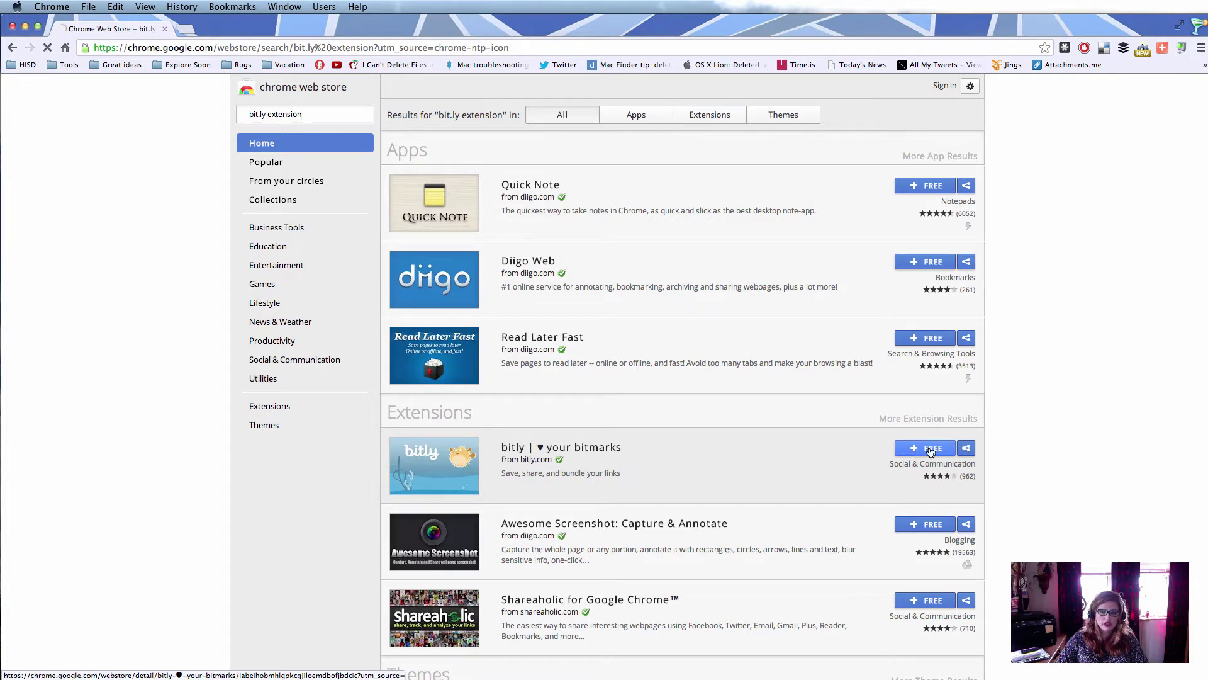
Step: Install the bitly bitmarks extension and move its toolbar icon first
click(931, 450)
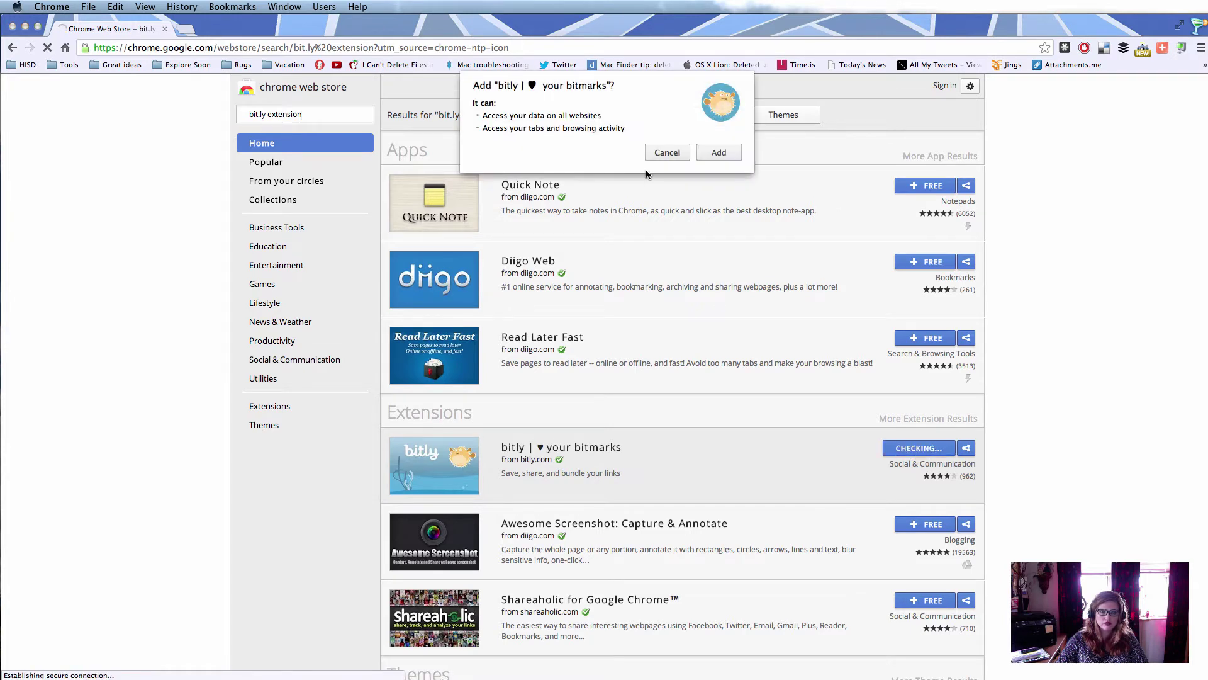
click(720, 153)
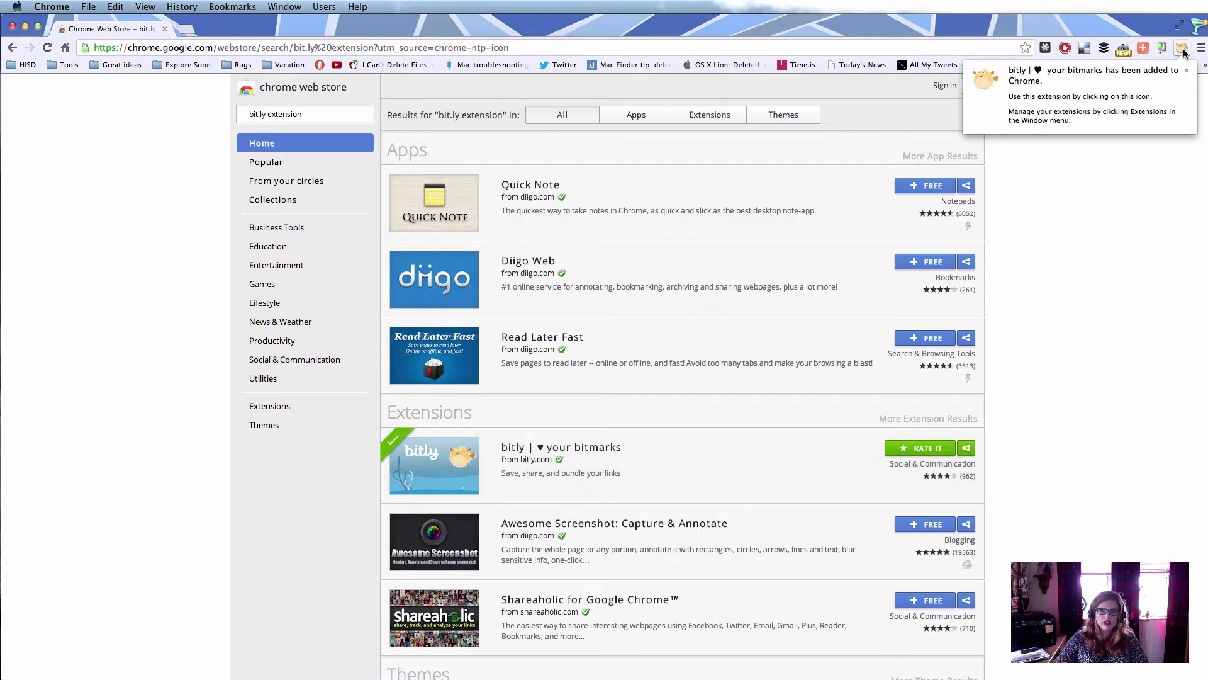
drag(1183, 53, 1046, 50)
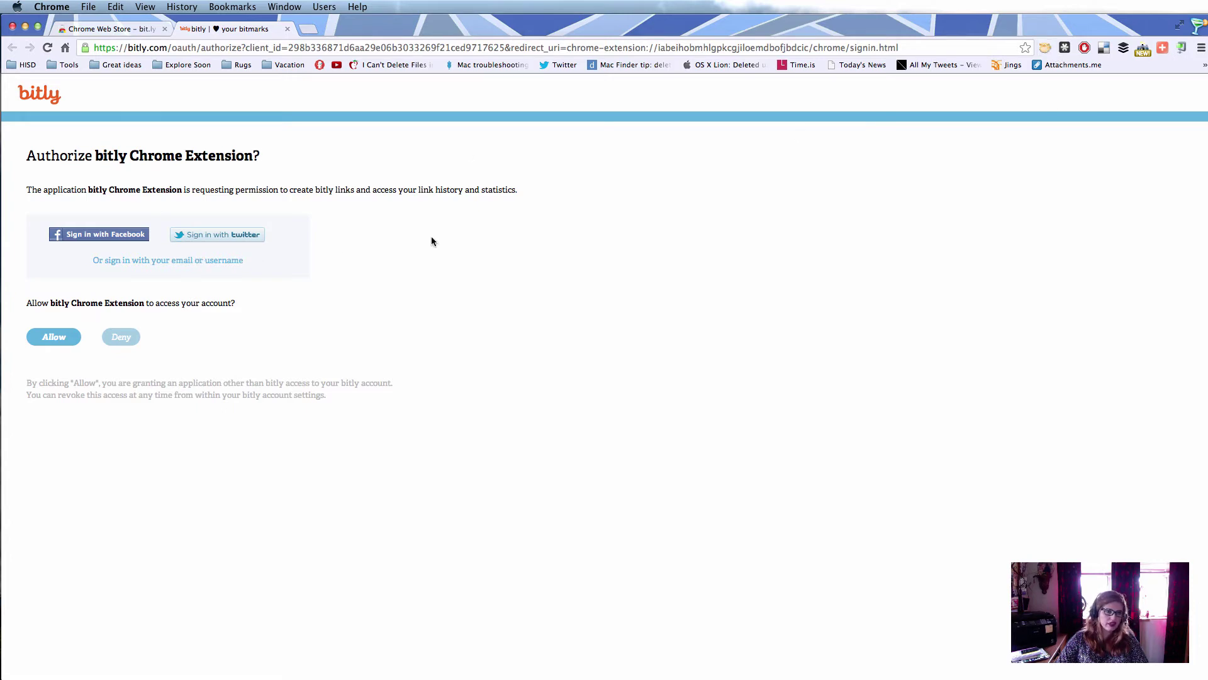
Step: Sign in to bitly with username 'amayer' and allow the extension account access
click(171, 261)
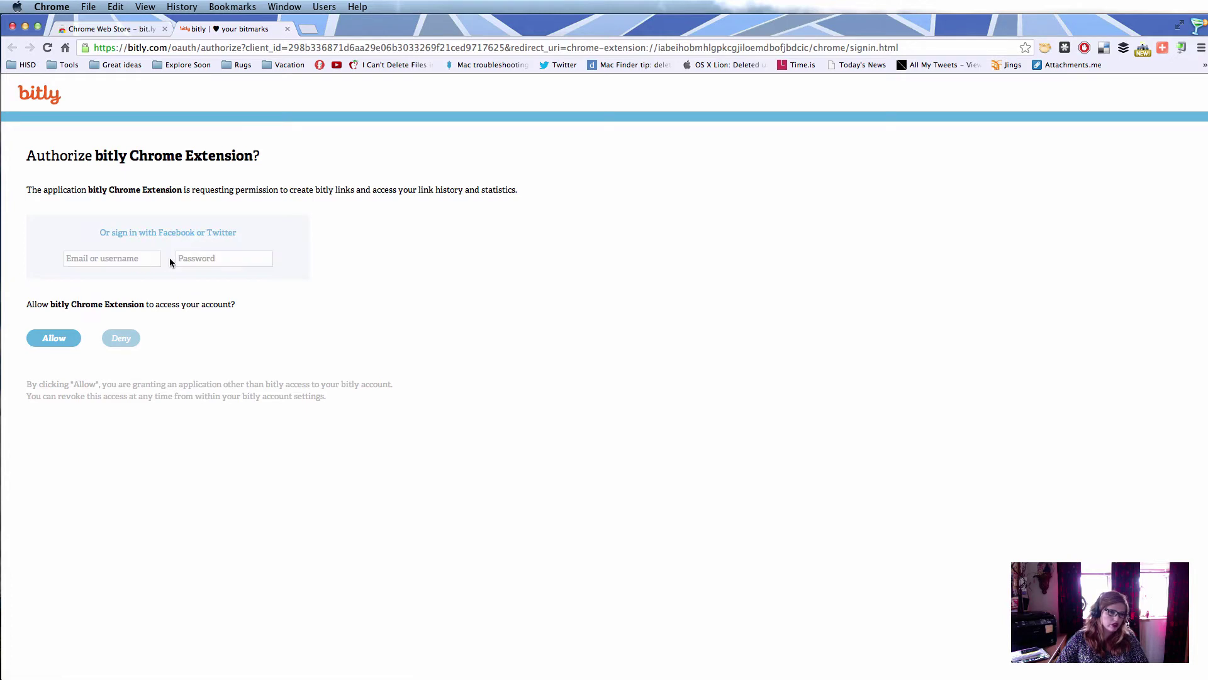
click(137, 258)
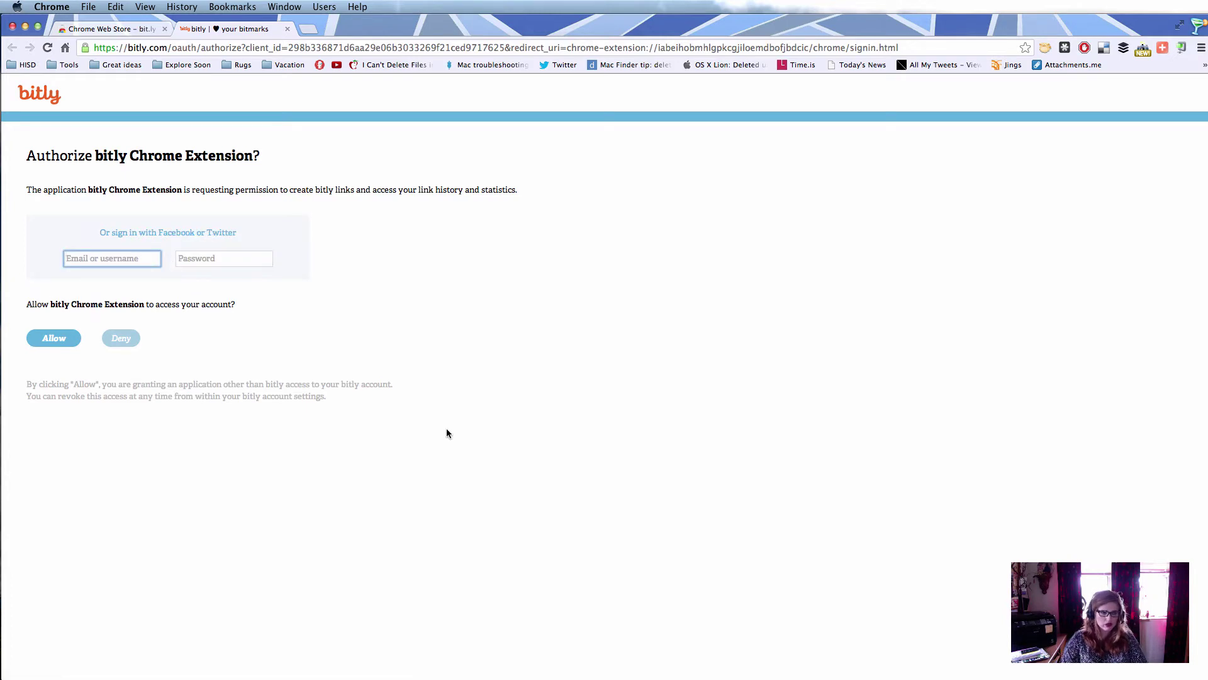
text(amayer)
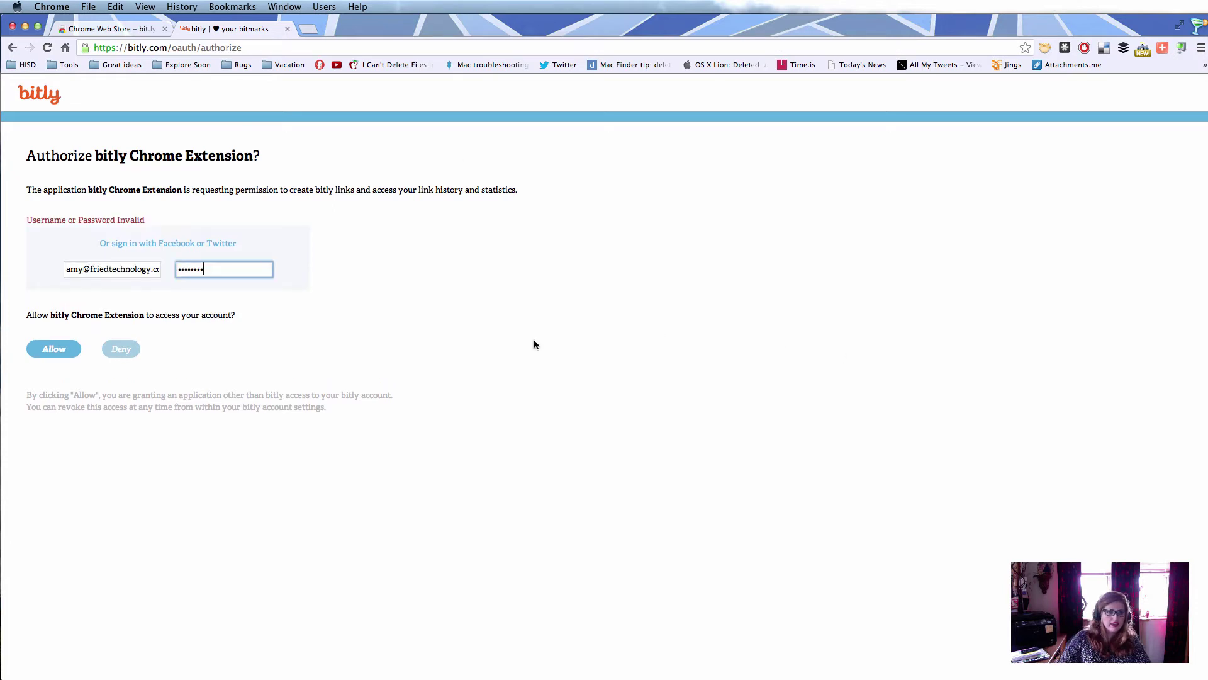
click(50, 350)
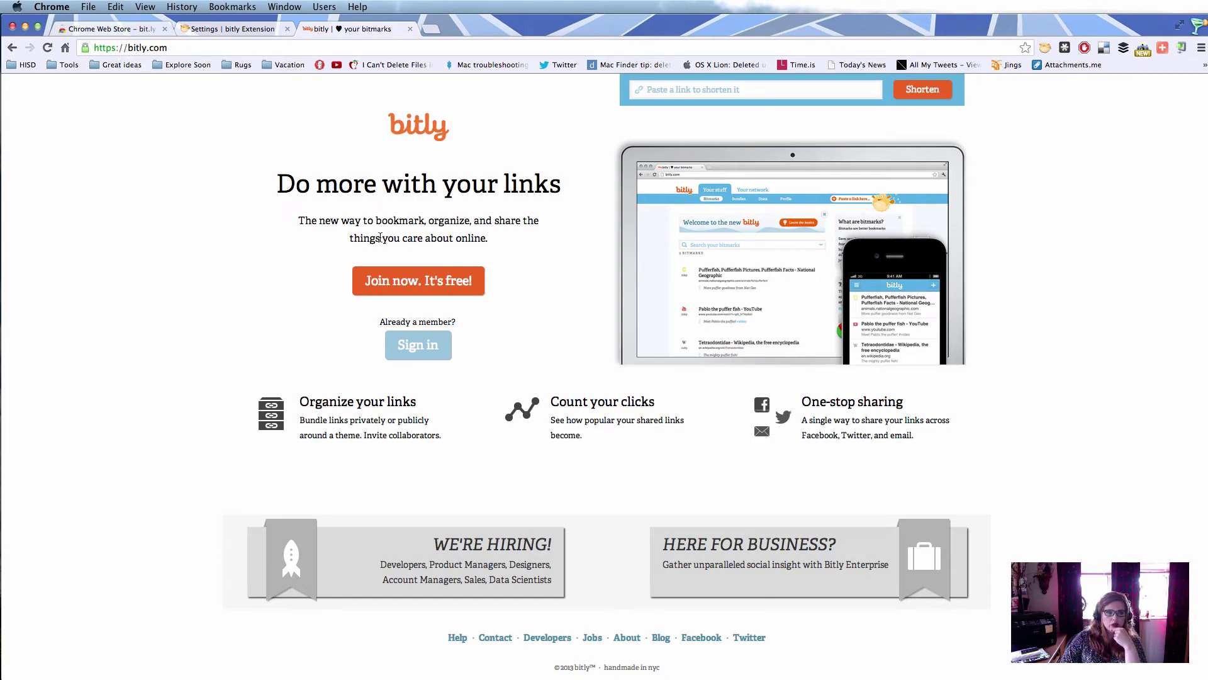
Step: Begin bitly sign-up with 'amy@', then load the Lifehacker design article in the Web Store tab
click(409, 283)
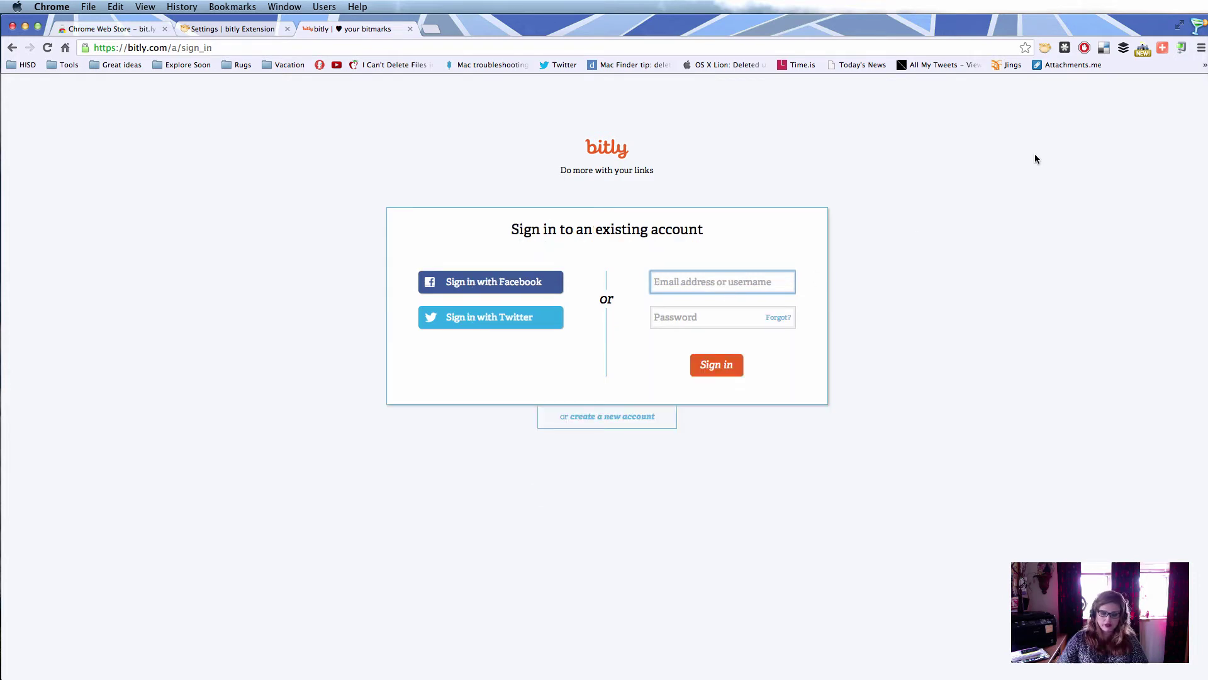
text(amy@)
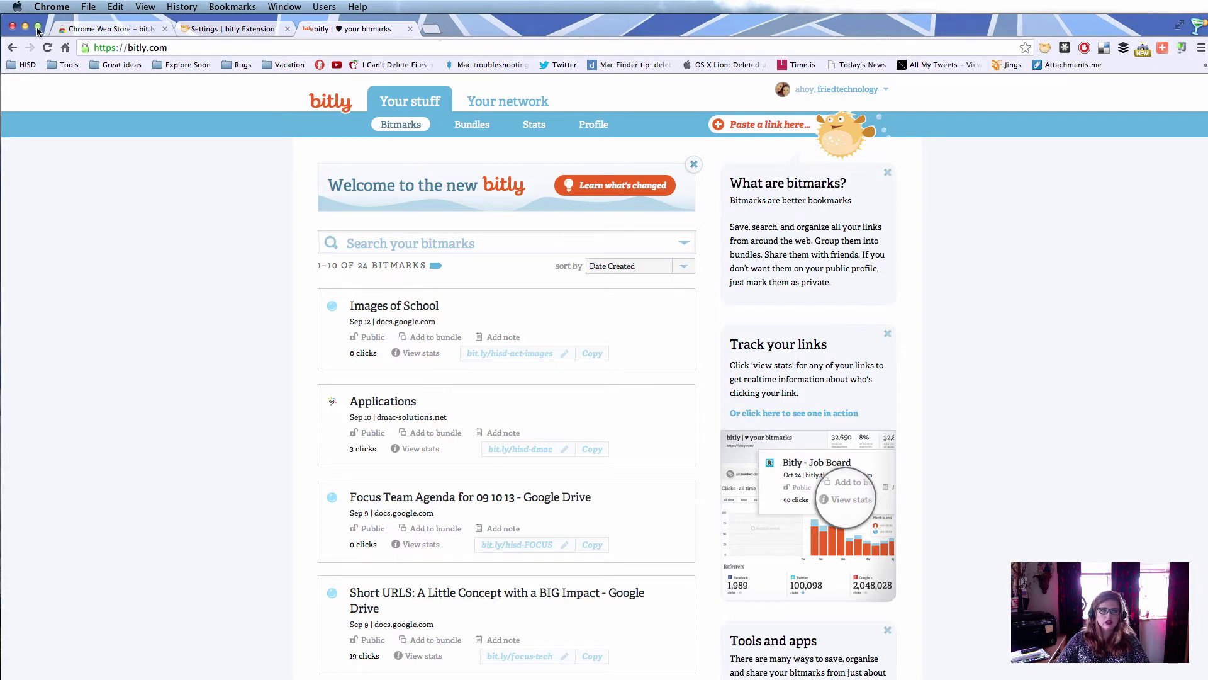
click(122, 29)
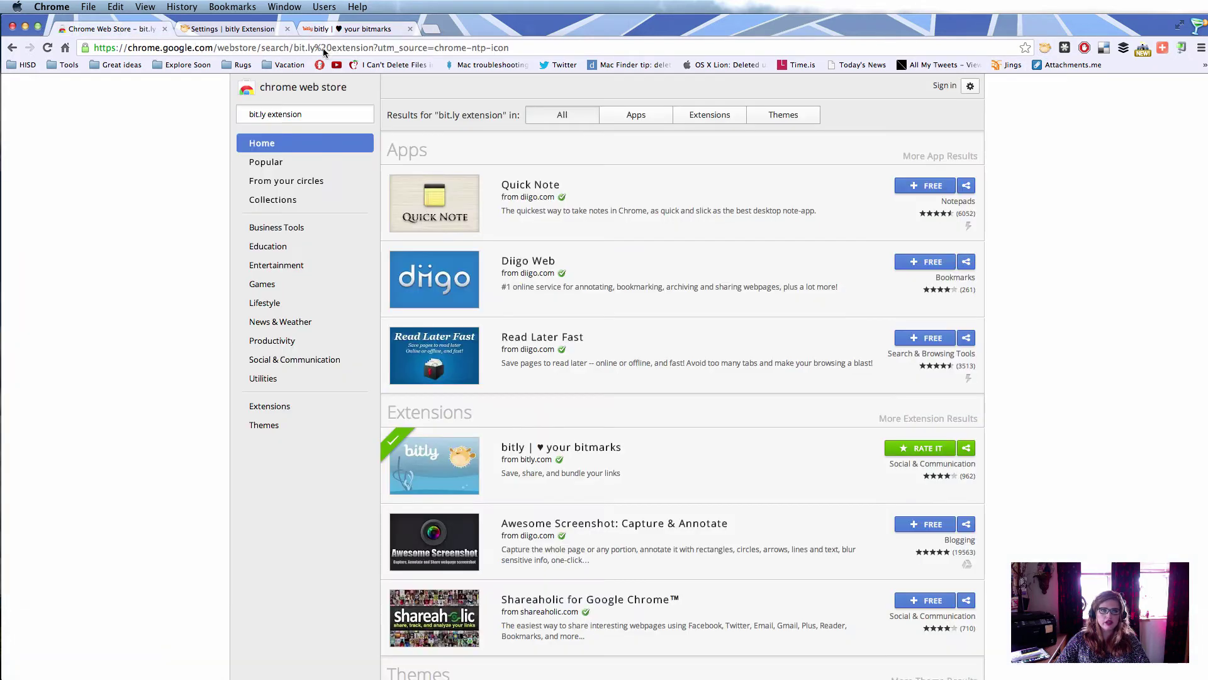
click(332, 48)
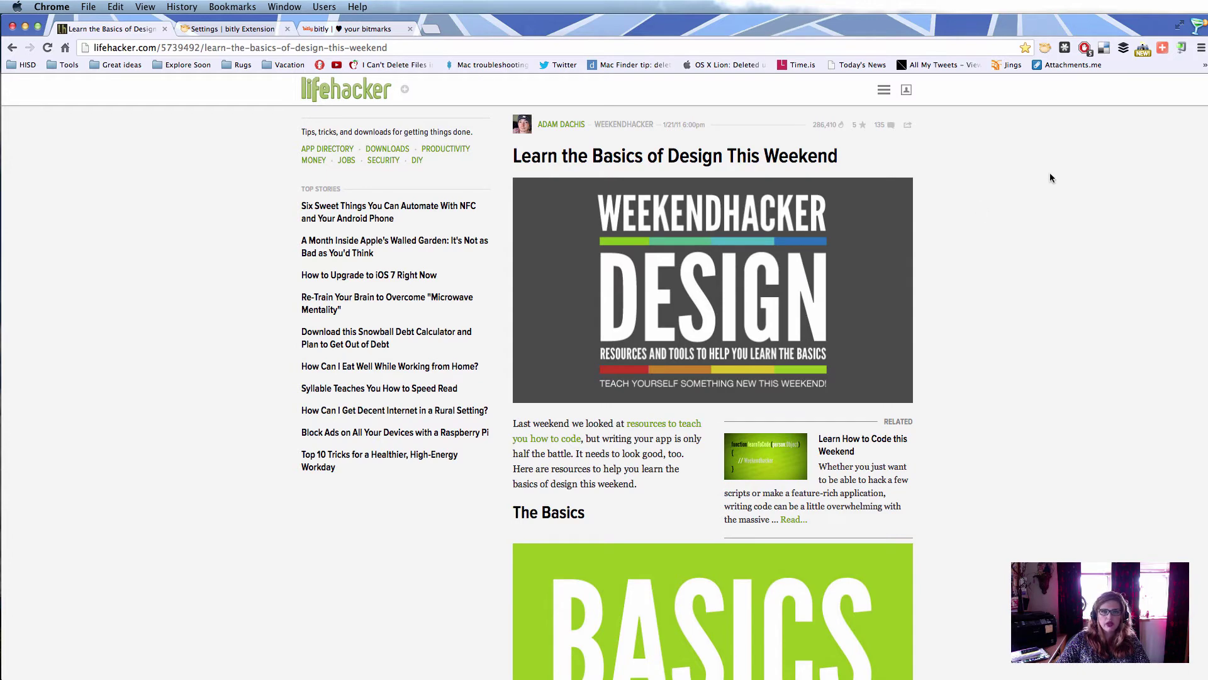
Step: Authorize the bitly extension for the account and close its settings tab
click(1046, 49)
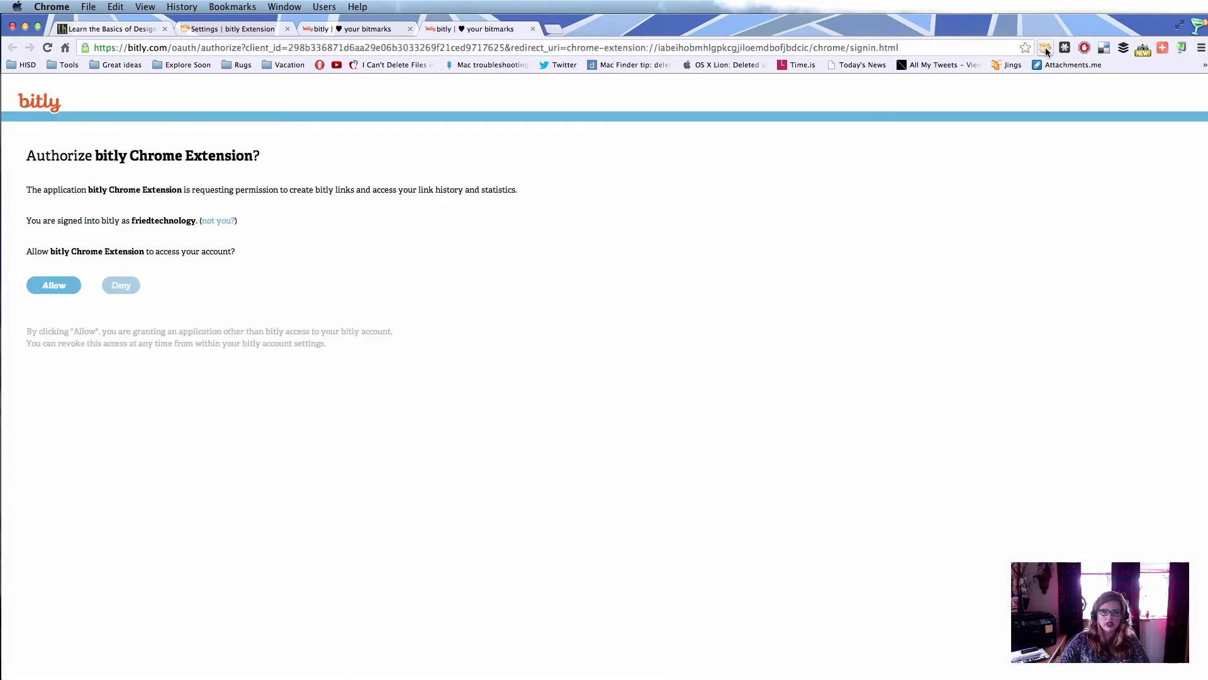
click(61, 286)
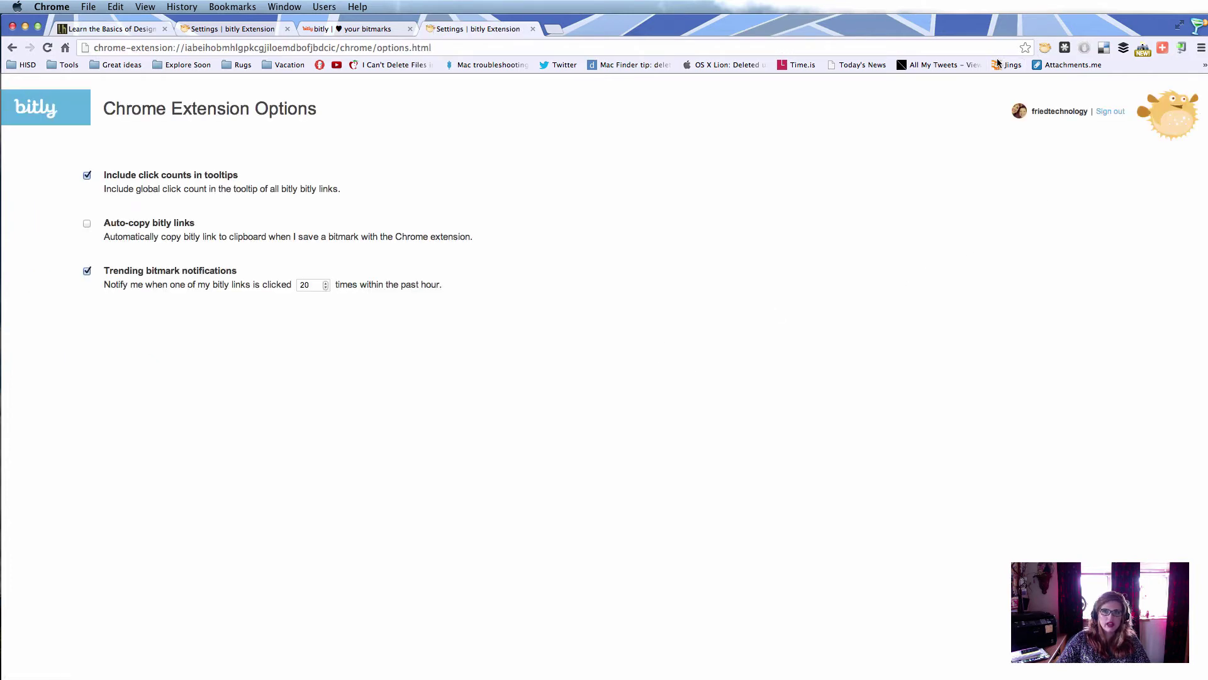
click(126, 29)
click(530, 29)
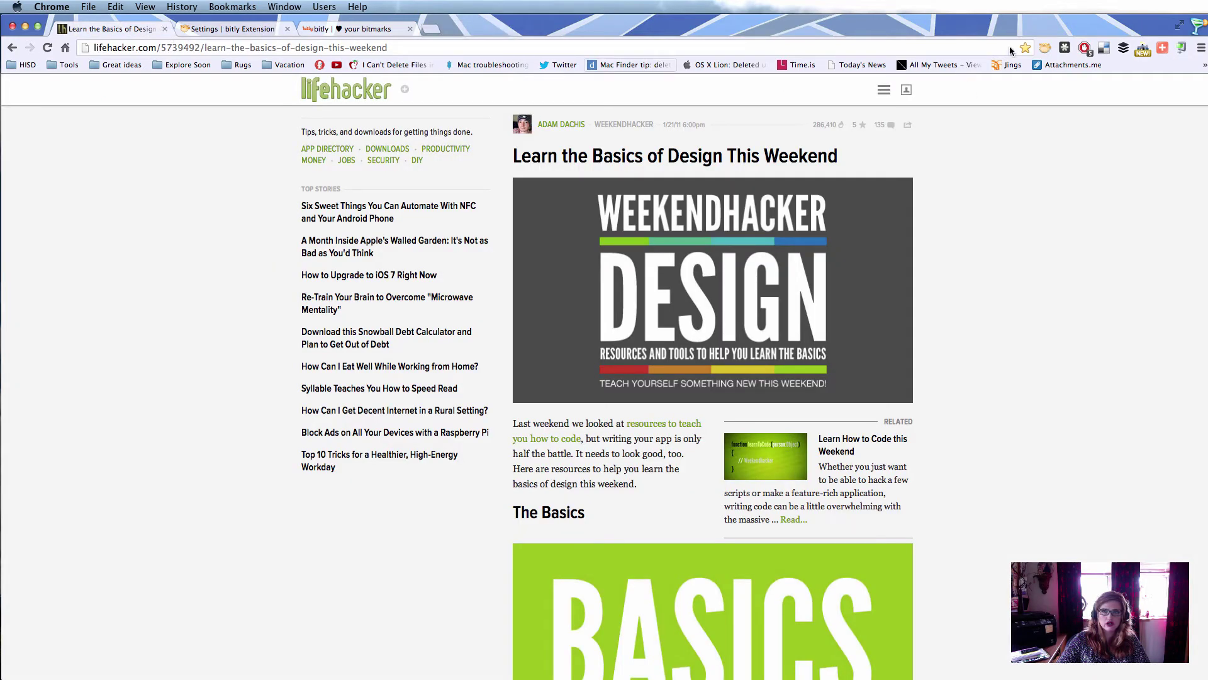
Step: Save the Lifehacker design article as a bitmark and copy its short link
click(1046, 48)
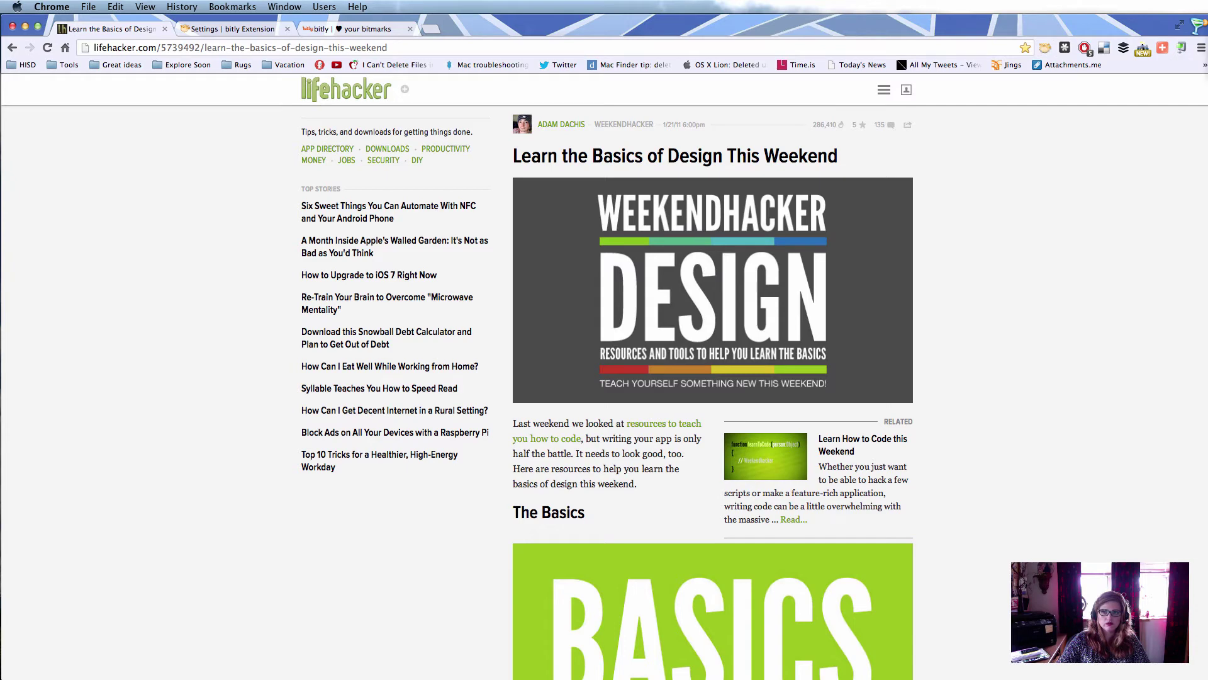
click(1046, 49)
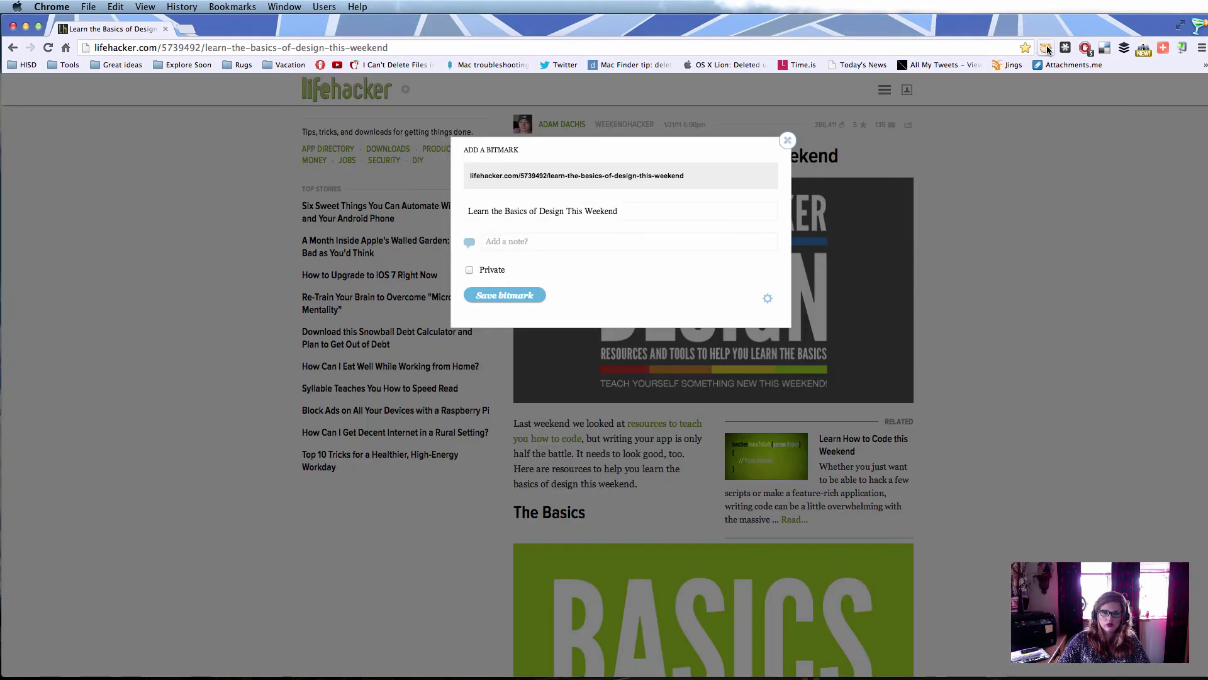
click(507, 296)
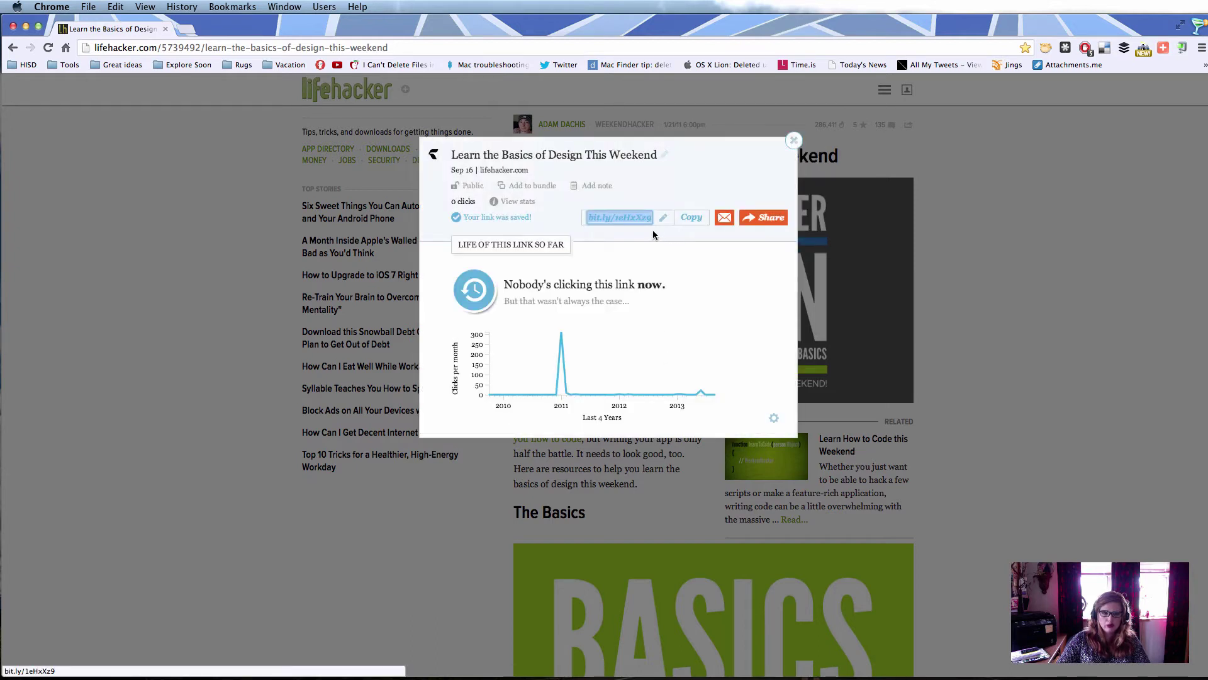
click(639, 220)
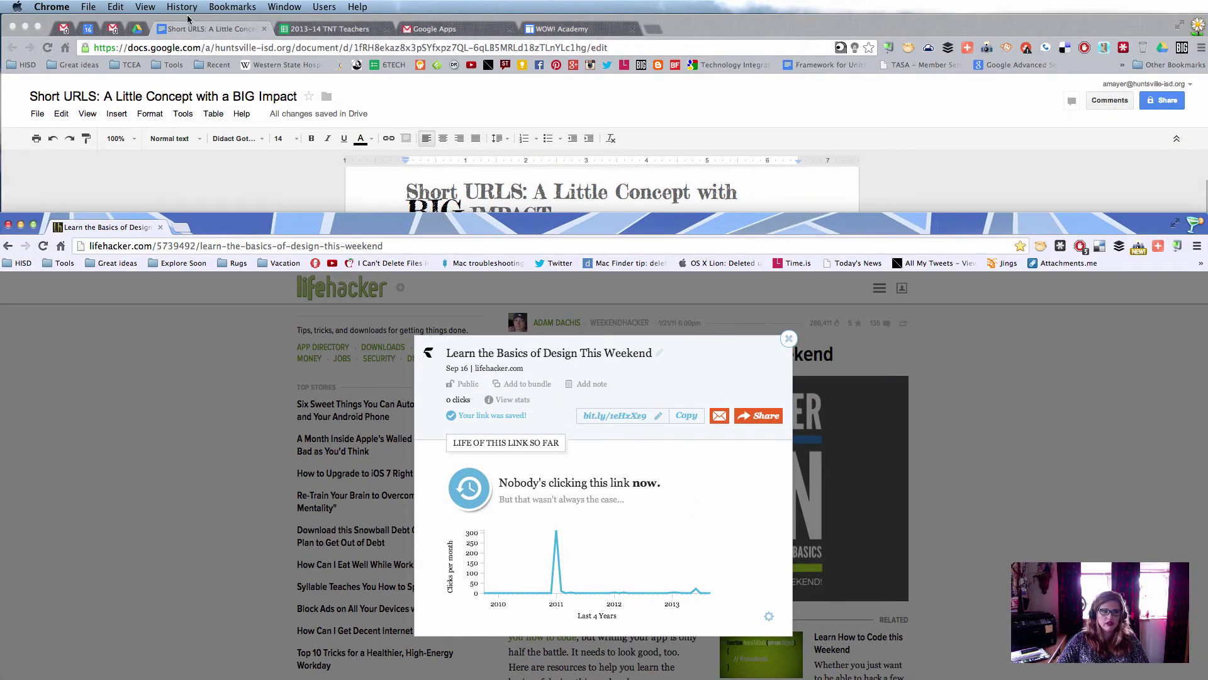
Step: Paste a test address below bit.ly/focus-tech, then delete the wrong Apple support link
click(187, 19)
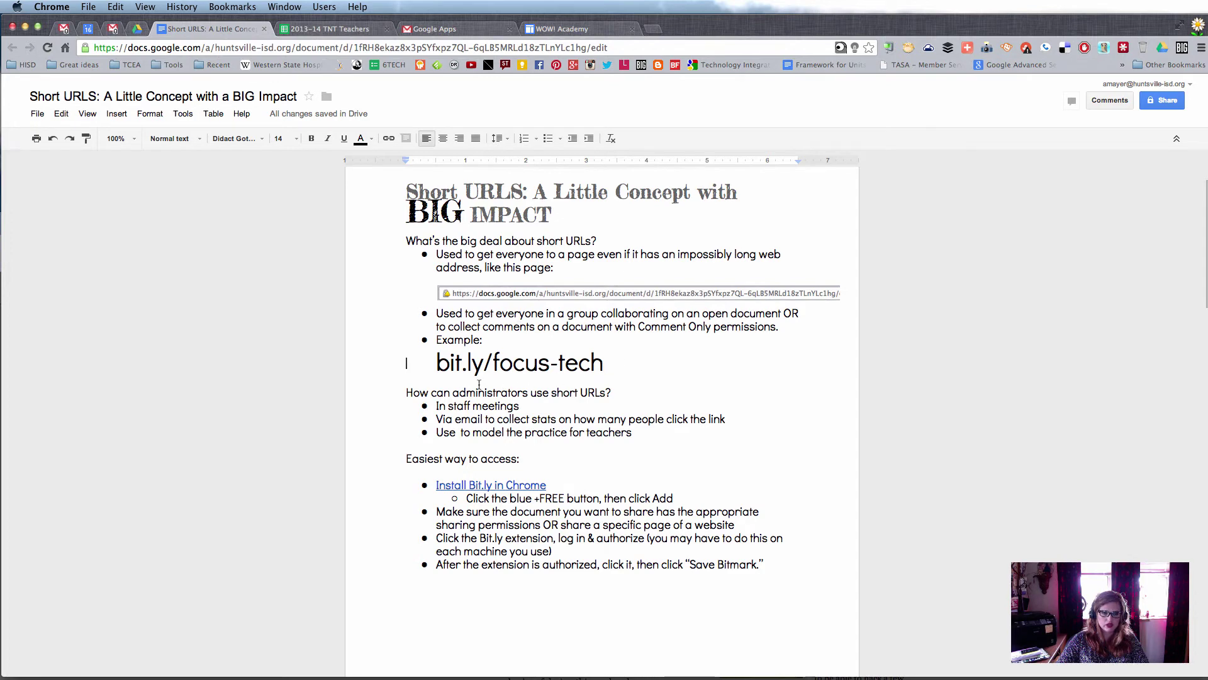
key(shift+Right)
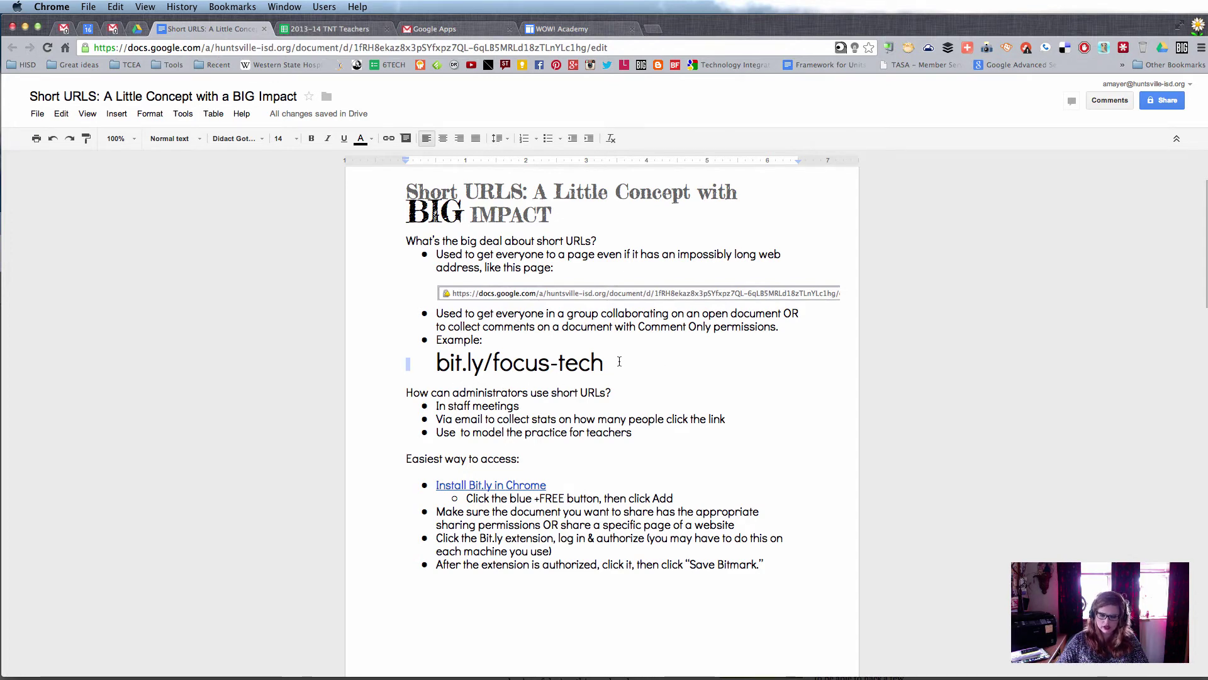
click(445, 381)
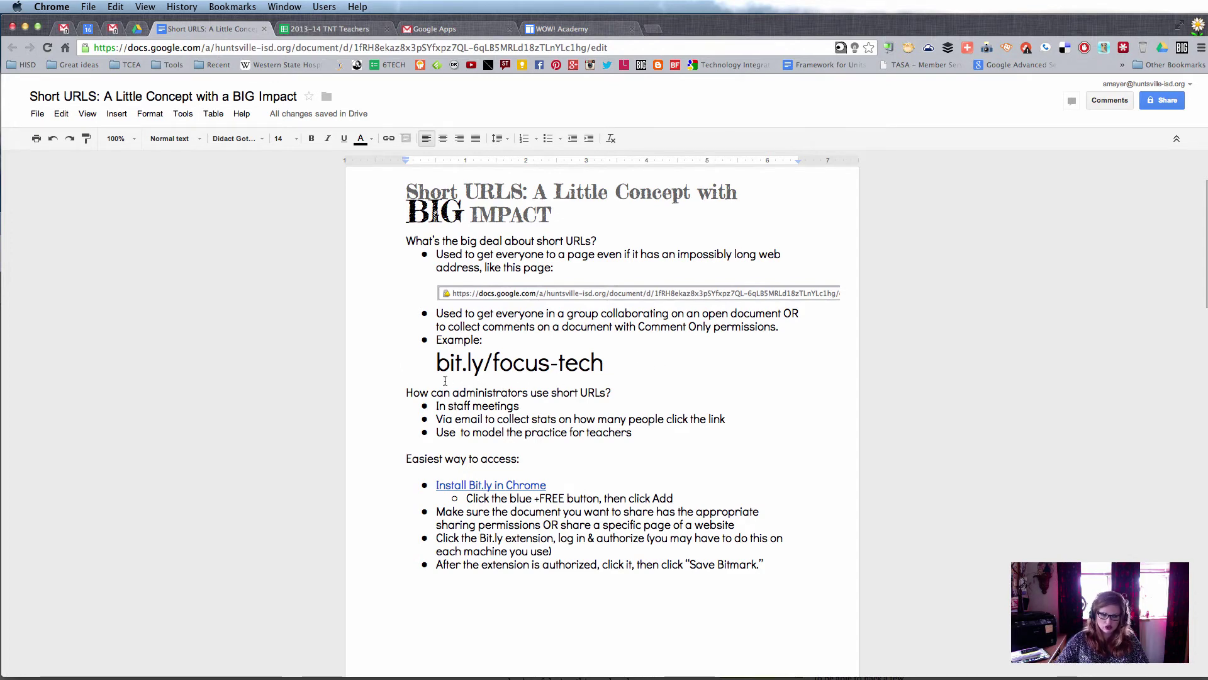
key(Return)
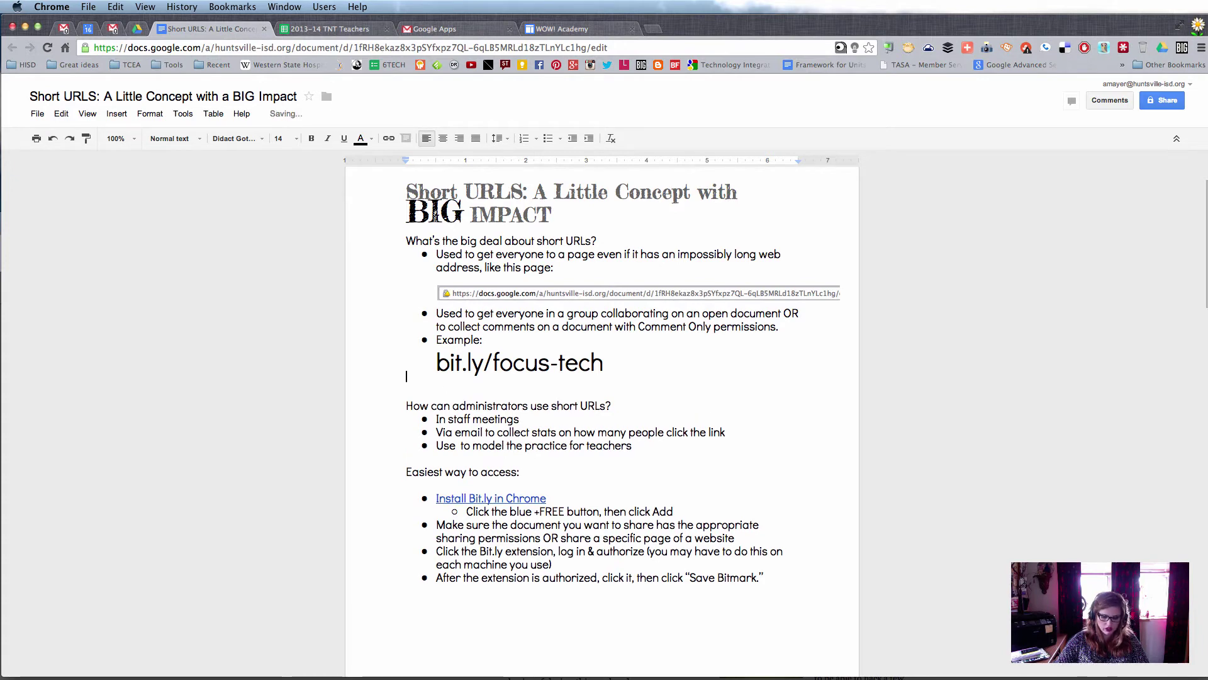
key(super+v)
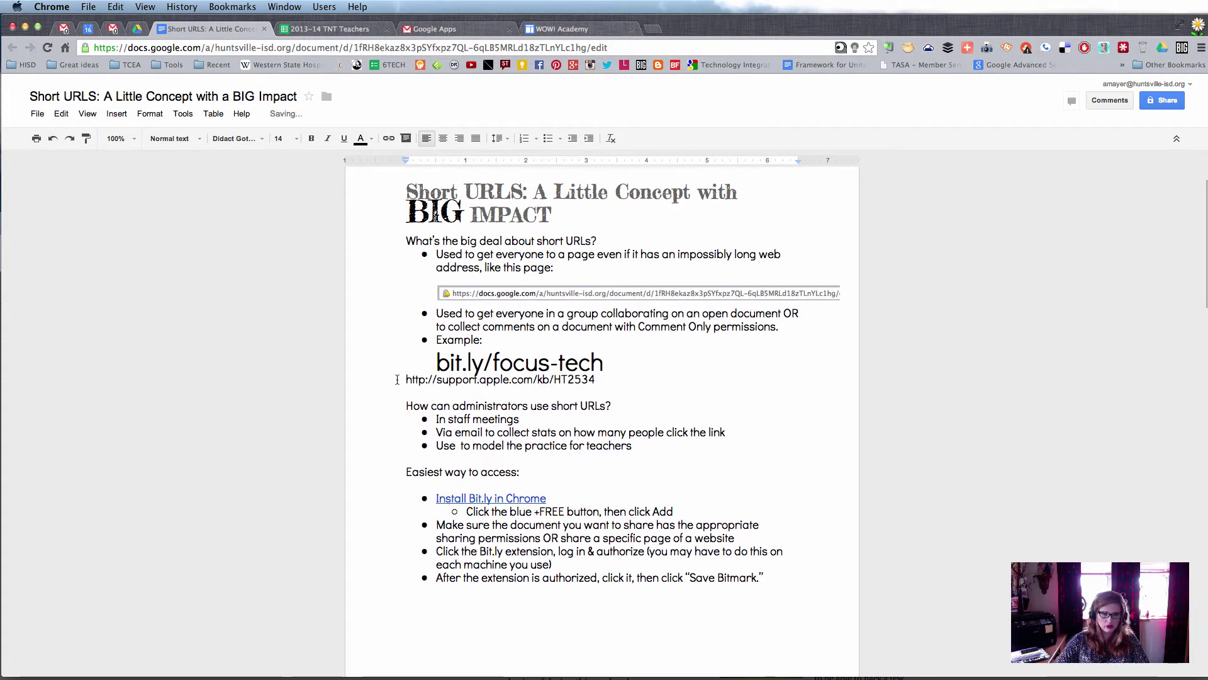
drag(397, 380, 405, 394)
key(BackSpace)
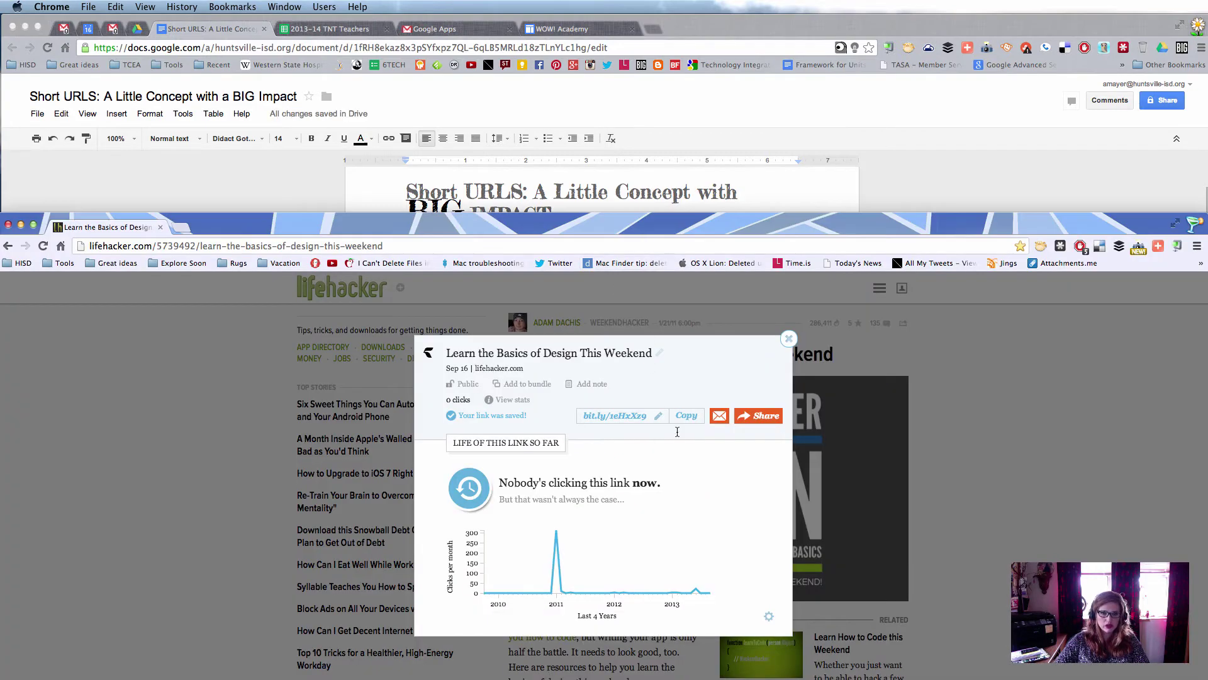
Step: Copy the article's short link and paste it below bit.ly/focus-tech
click(686, 417)
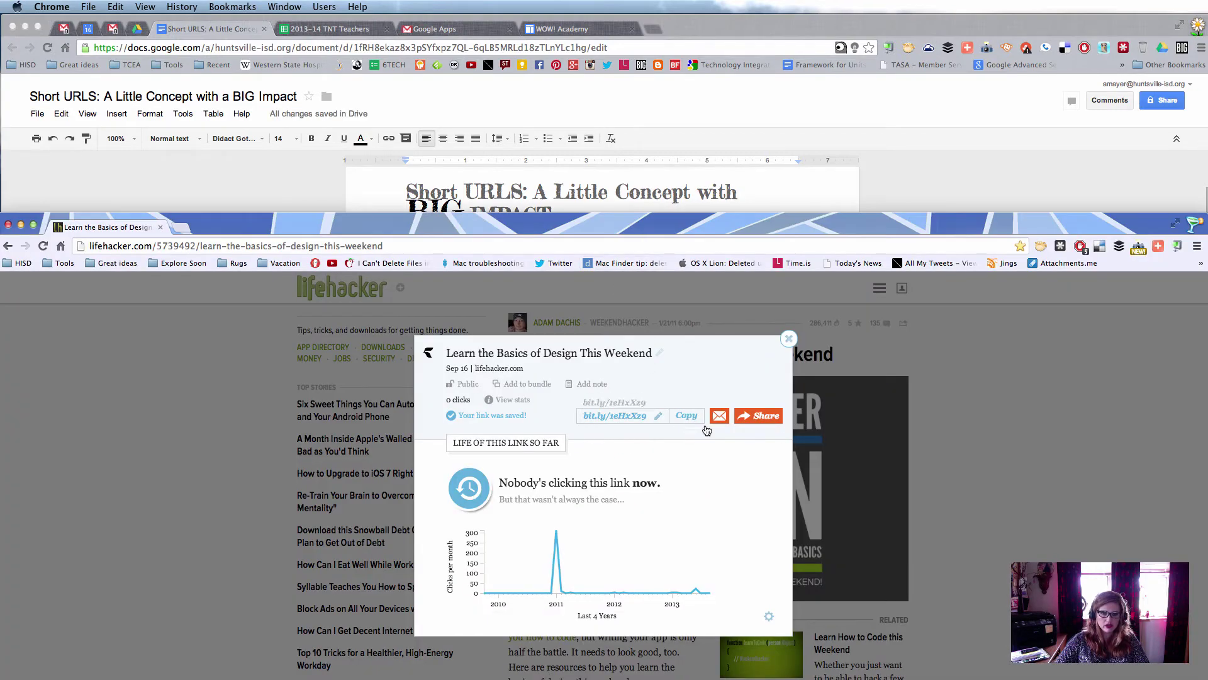
click(803, 188)
click(432, 429)
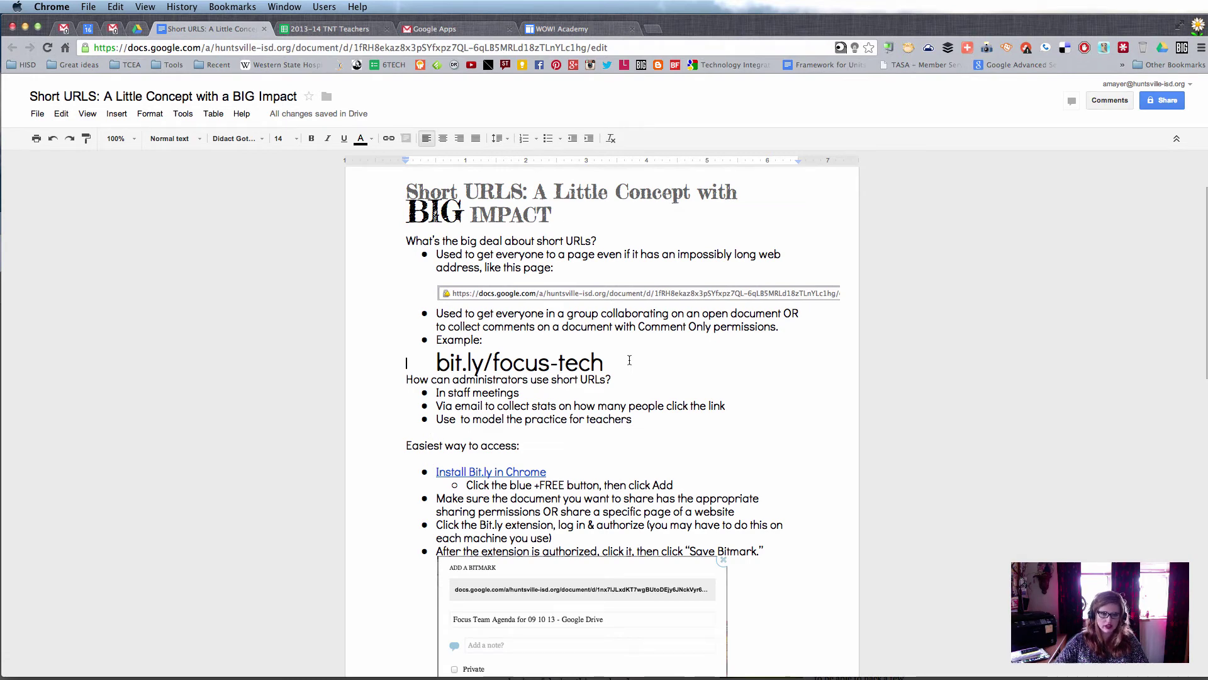
key(Return)
key(ctrl+v)
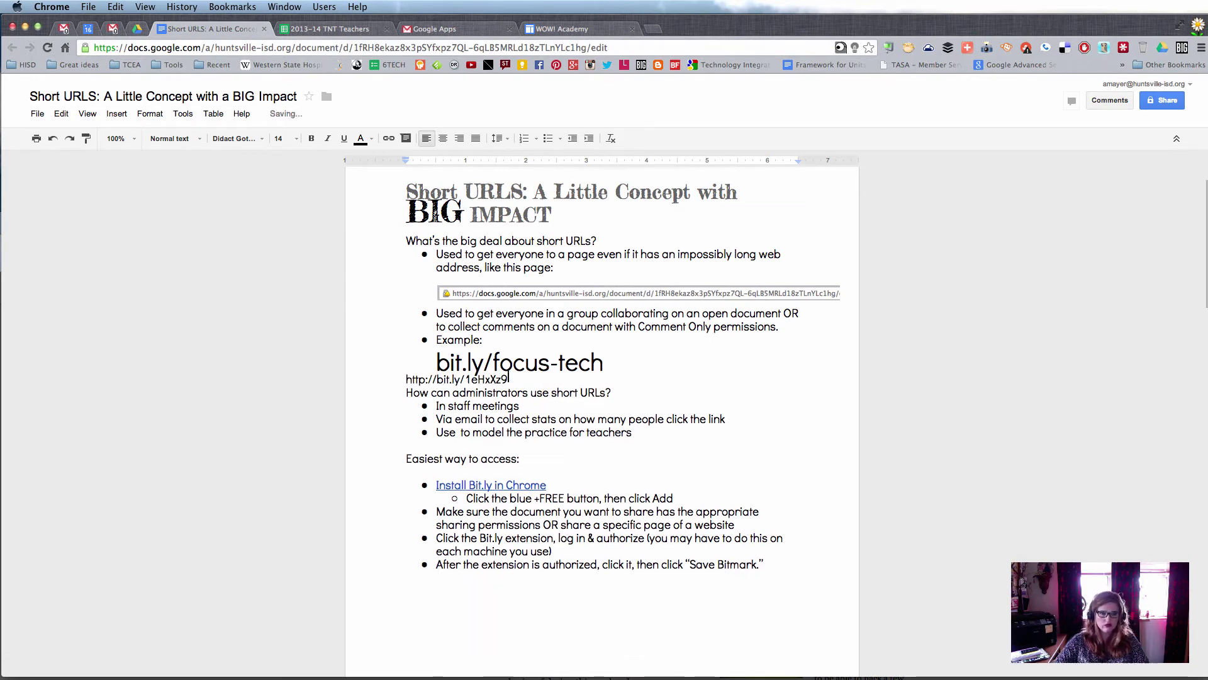
key(Return)
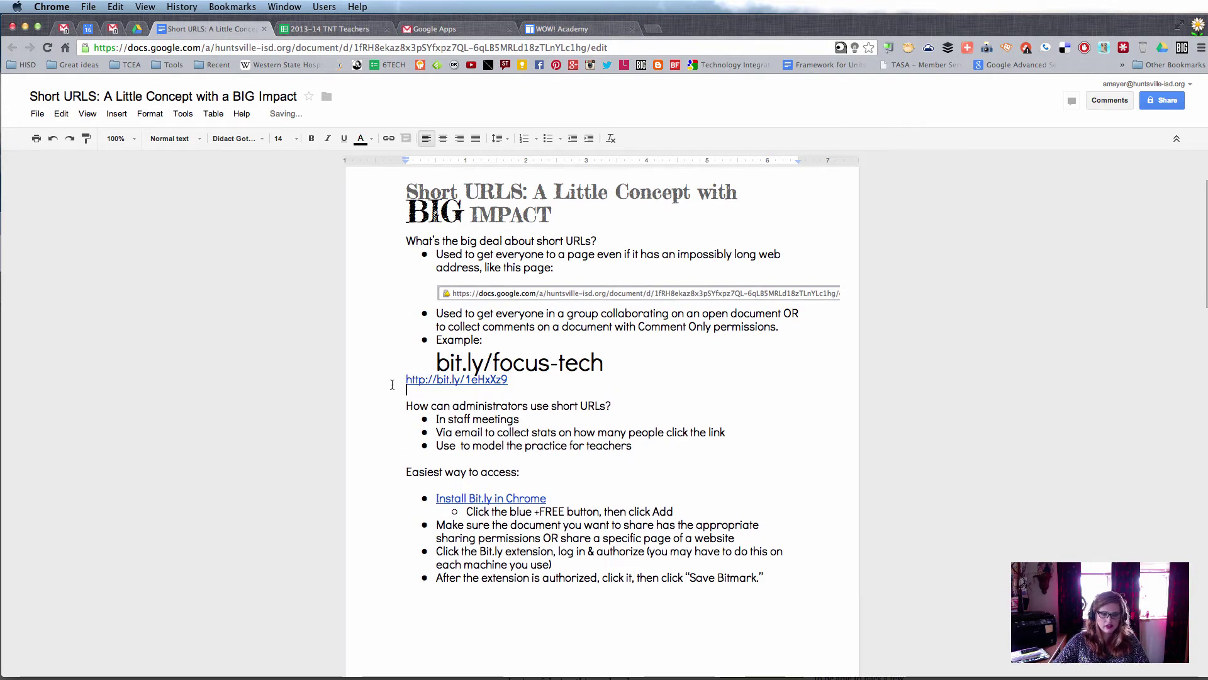
click(392, 385)
key(Return)
key(End)
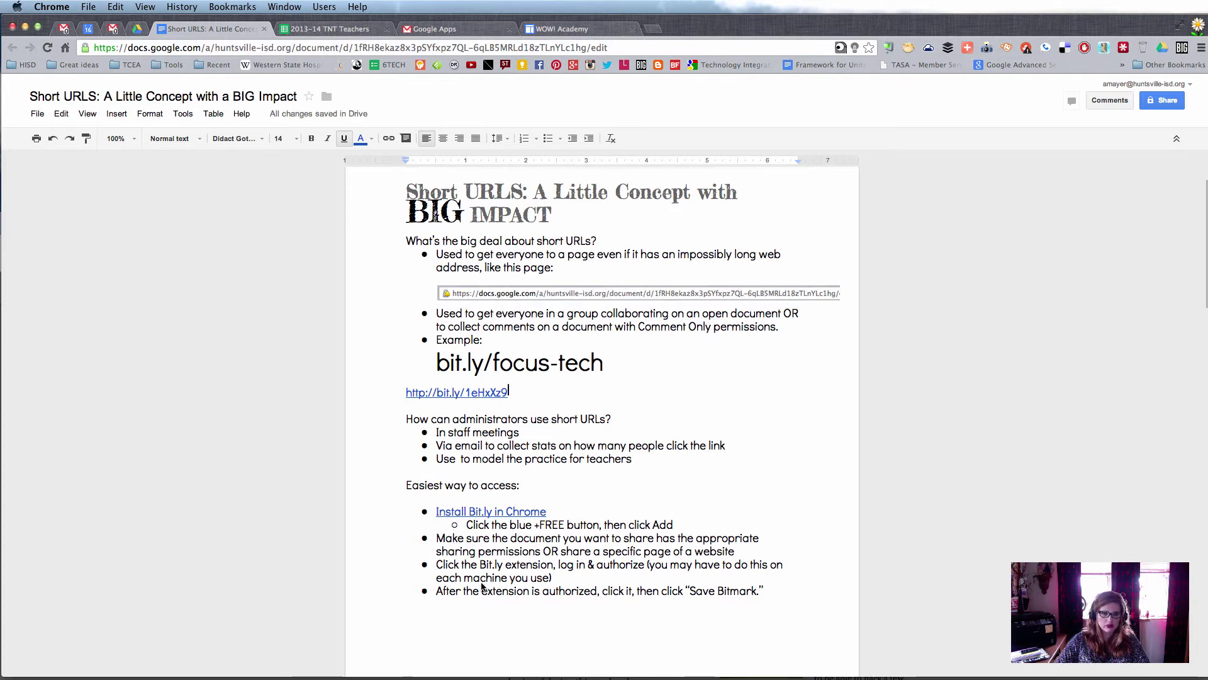
drag(541, 393, 358, 392)
key(BackSpace)
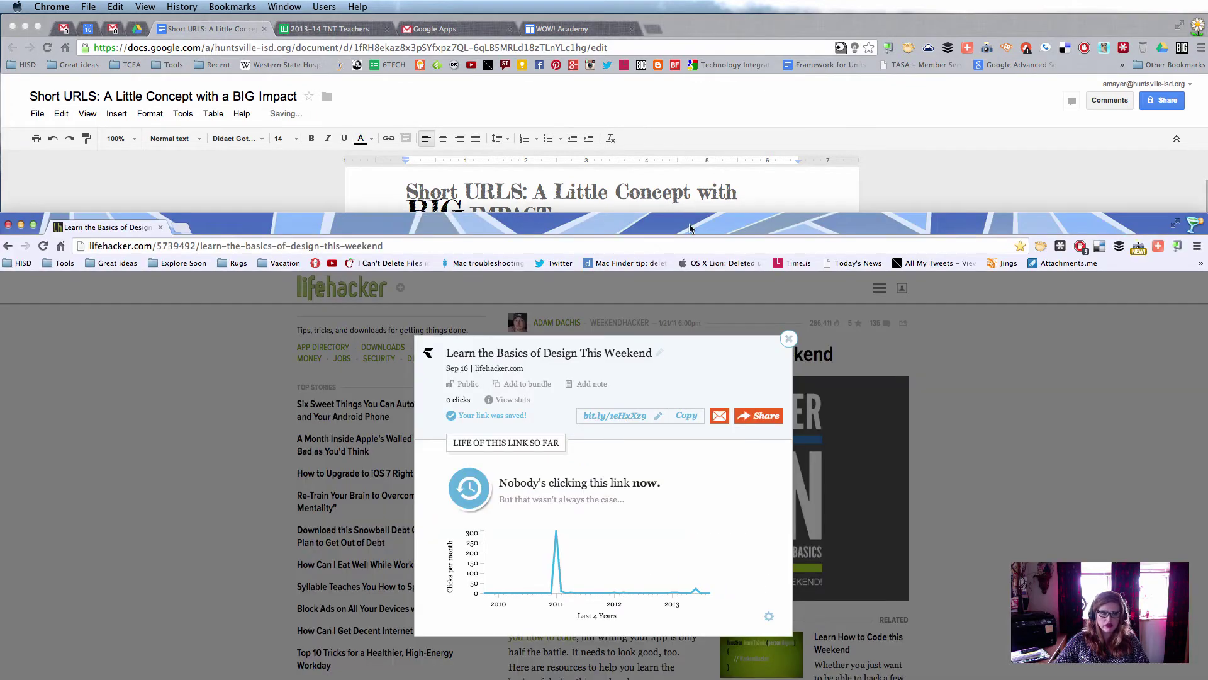
drag(690, 230, 696, 151)
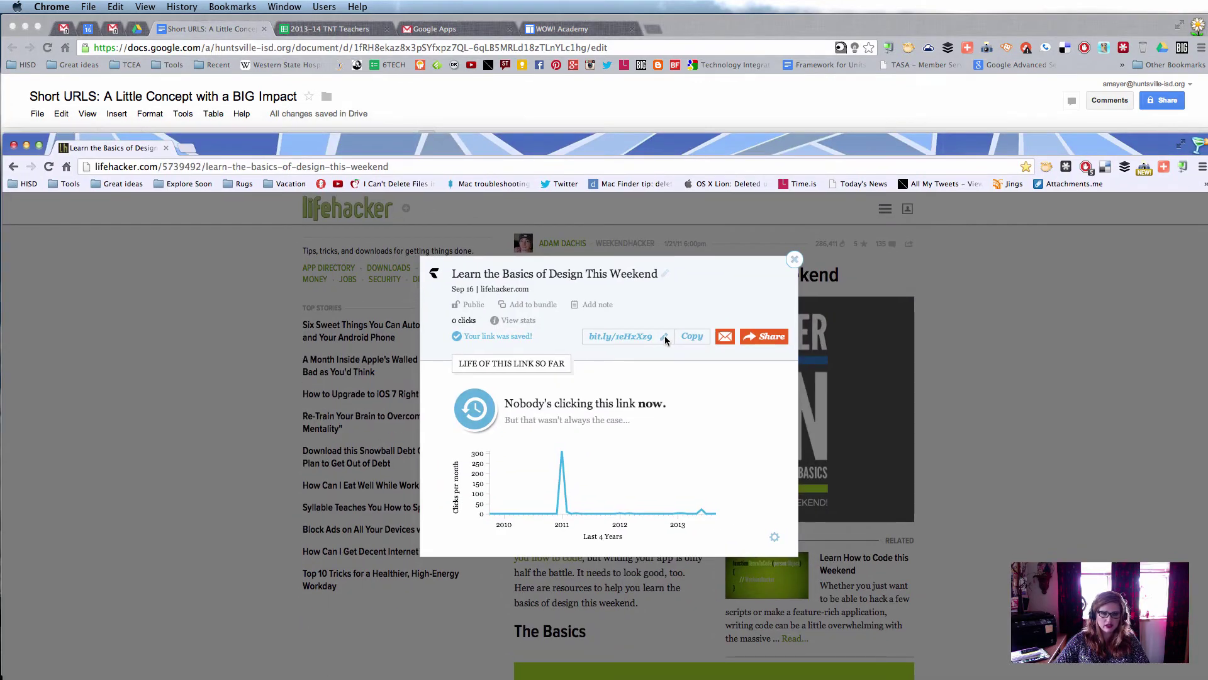
click(664, 336)
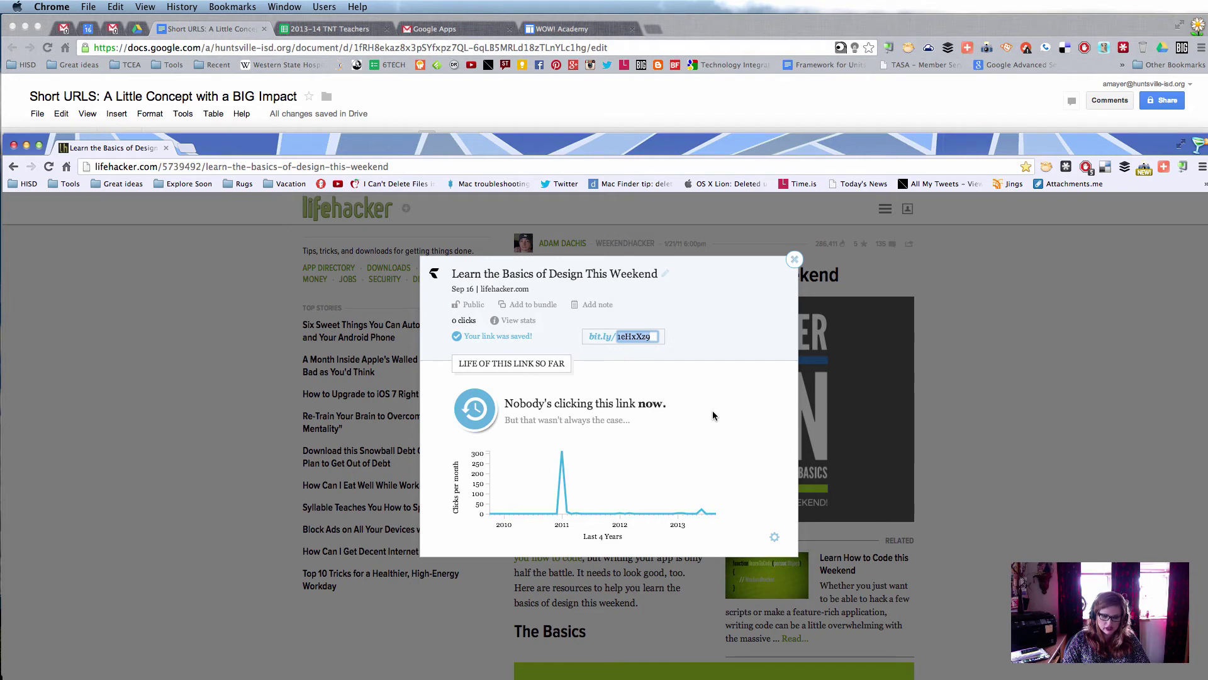
Step: Set the link ending to 'hisd-design', save it, and copy bit.ly/hisd-design
text(hisd-design)
key(Return)
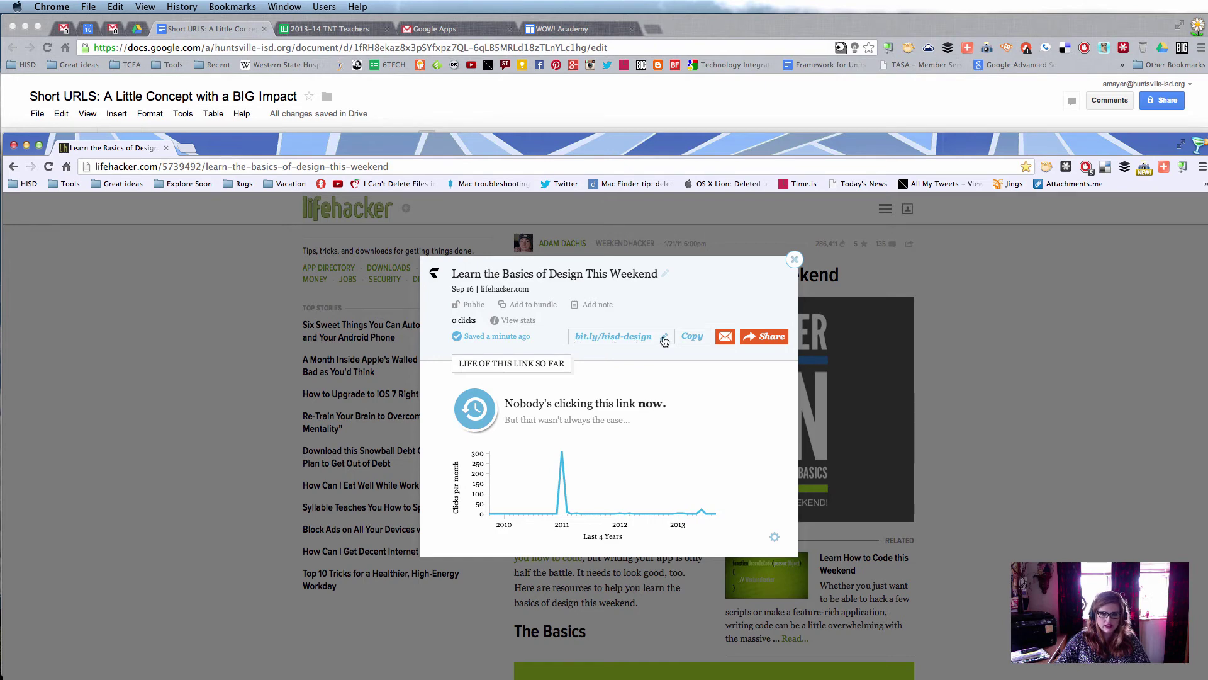
click(691, 339)
click(205, 30)
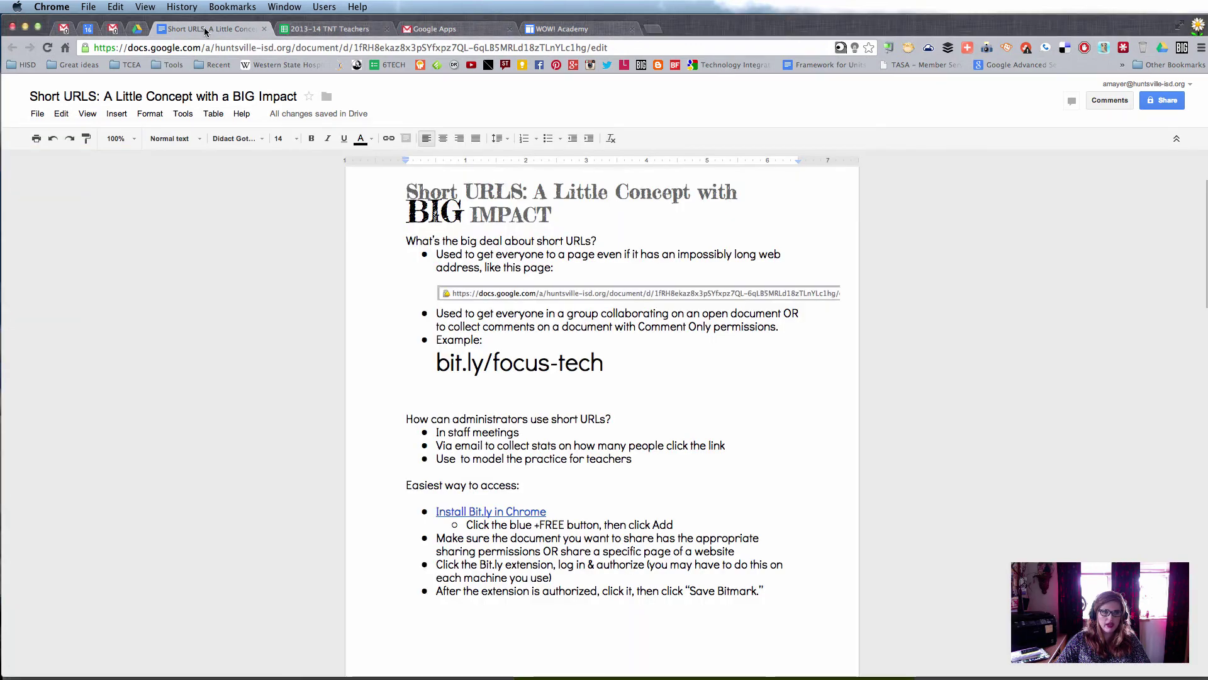
click(451, 396)
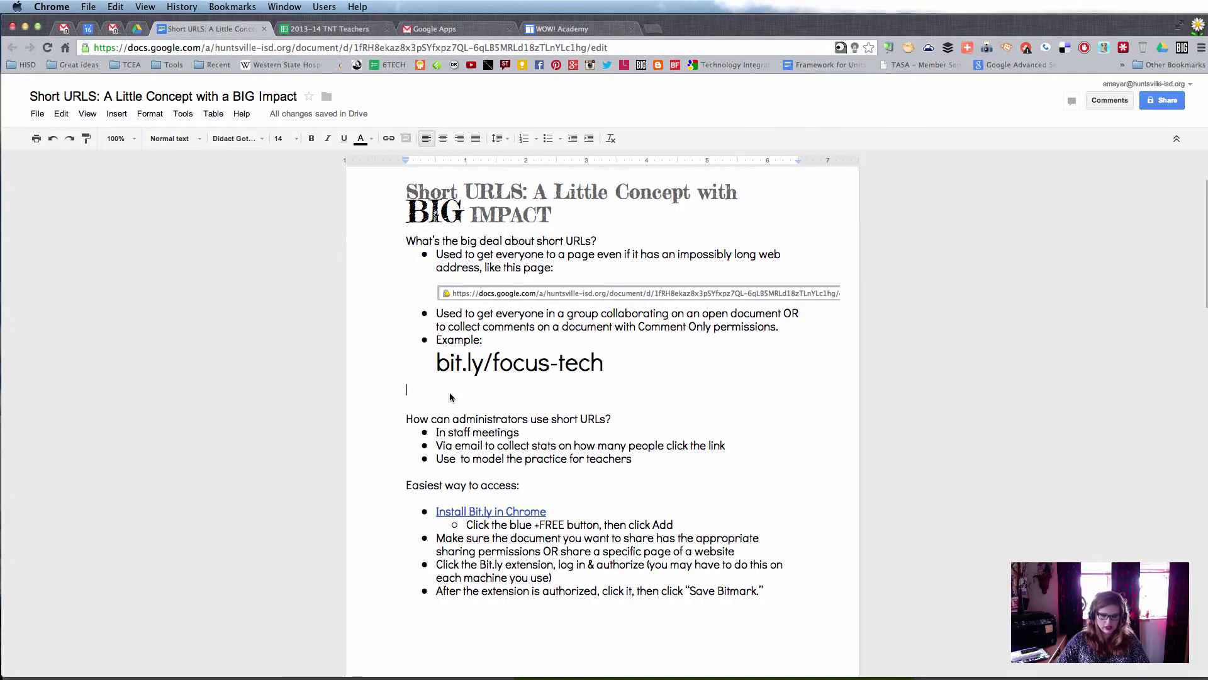
key(super+v)
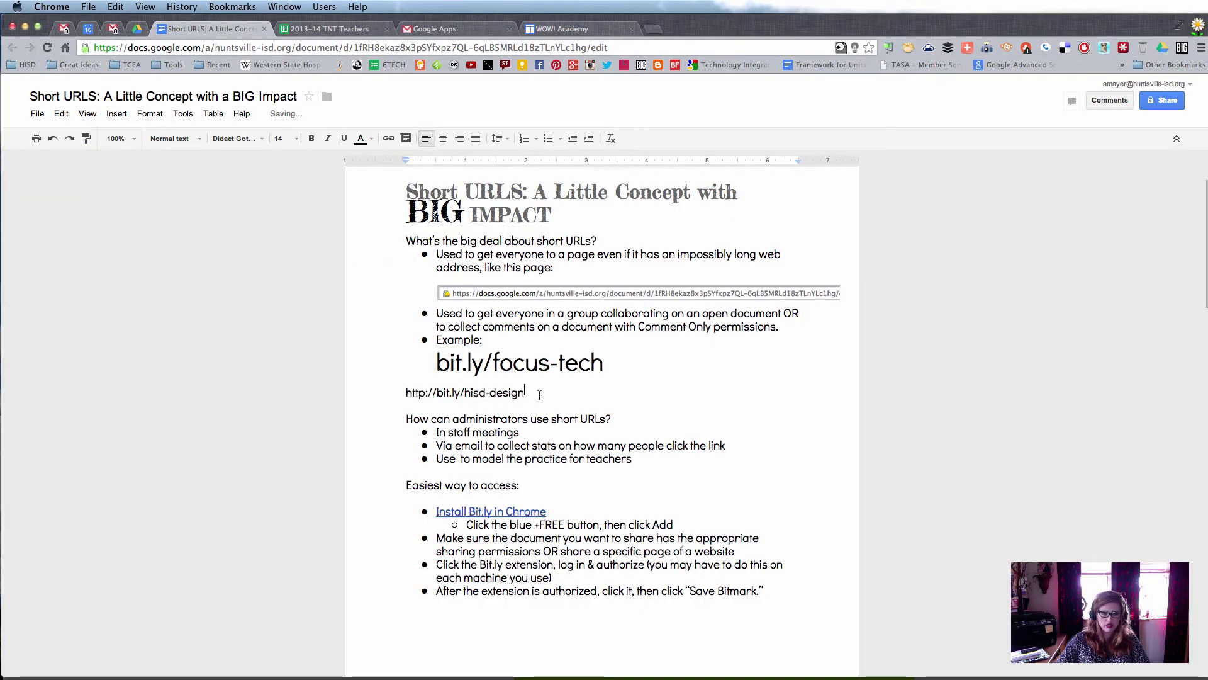
drag(539, 395, 359, 390)
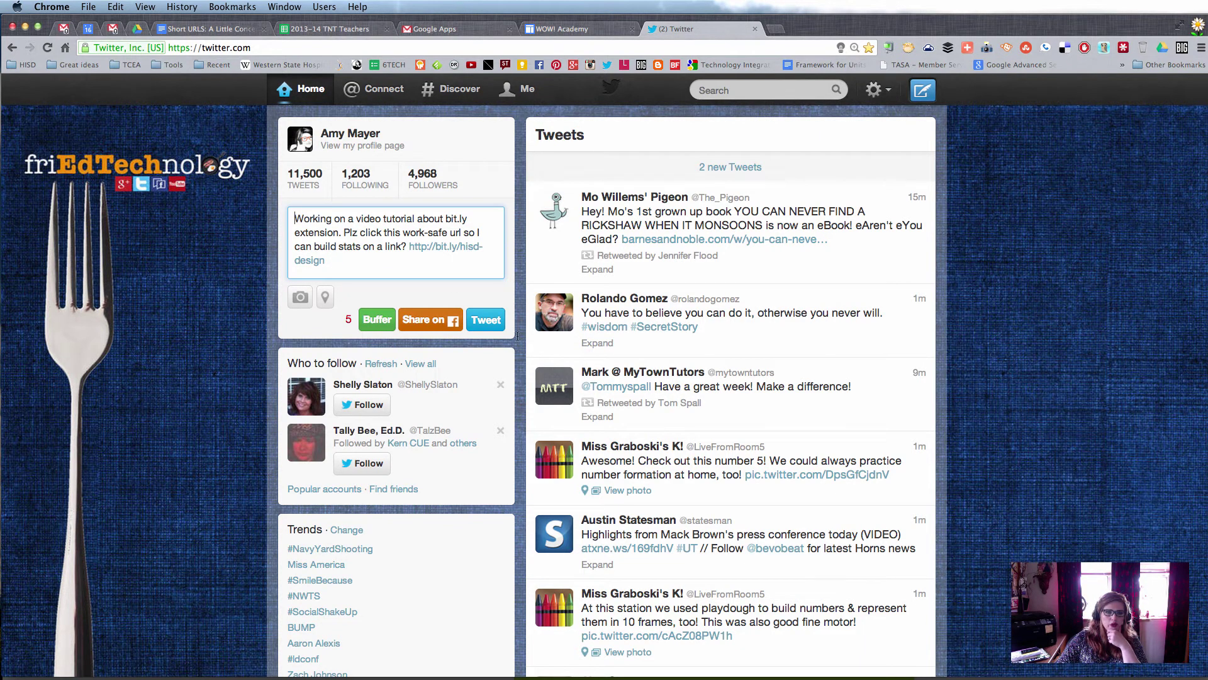
Step: Publish the tweet asking followers to click bit.ly/hisd-design
click(485, 319)
mouse_move(730, 232)
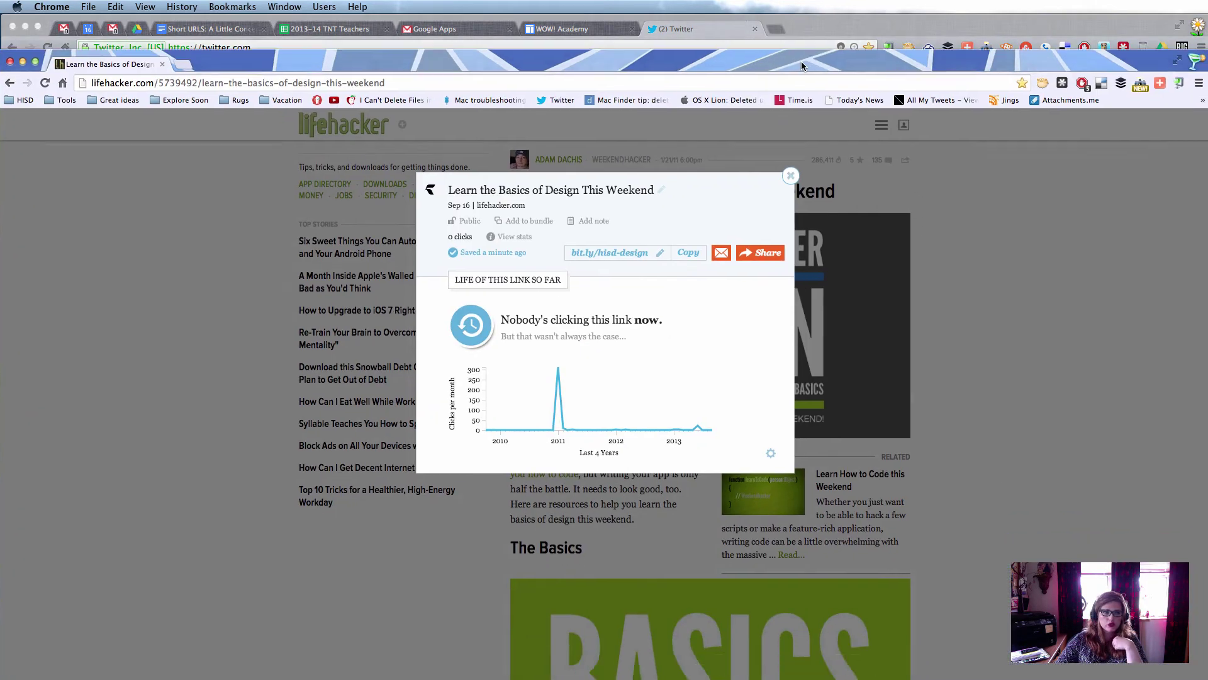
Step: Over the Lifehacker article, check bit.ly/hisd-design's click count (now 2) in the bitly extension
drag(802, 61, 800, 29)
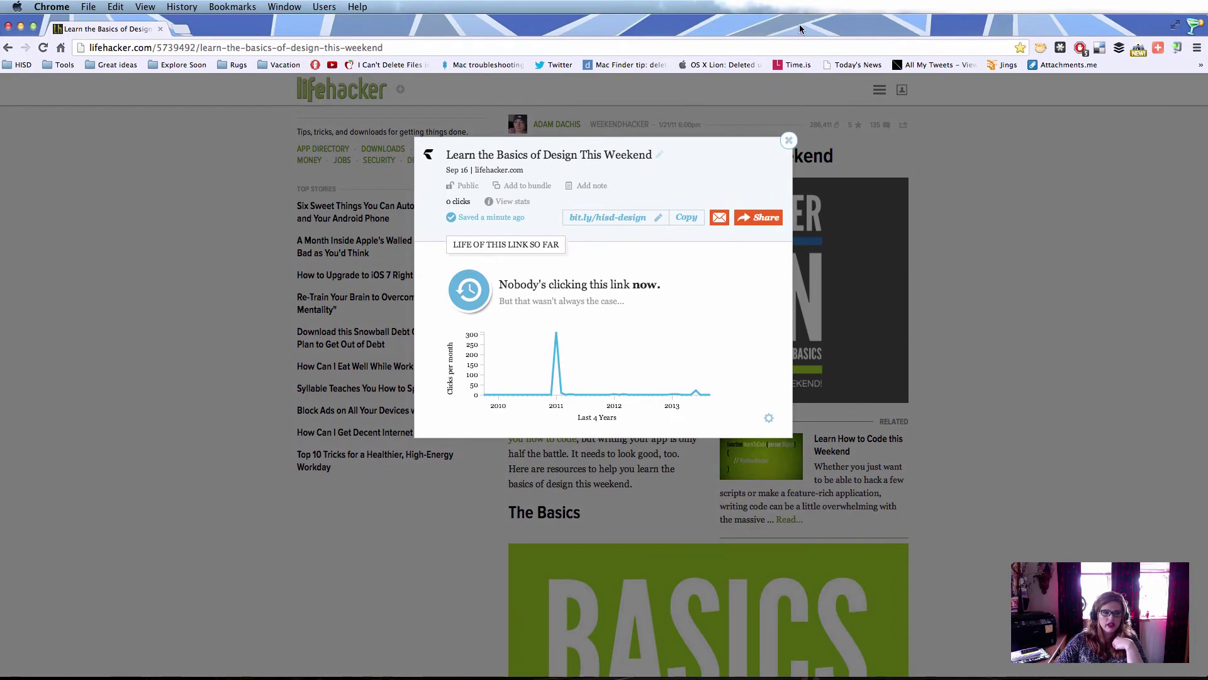
click(789, 140)
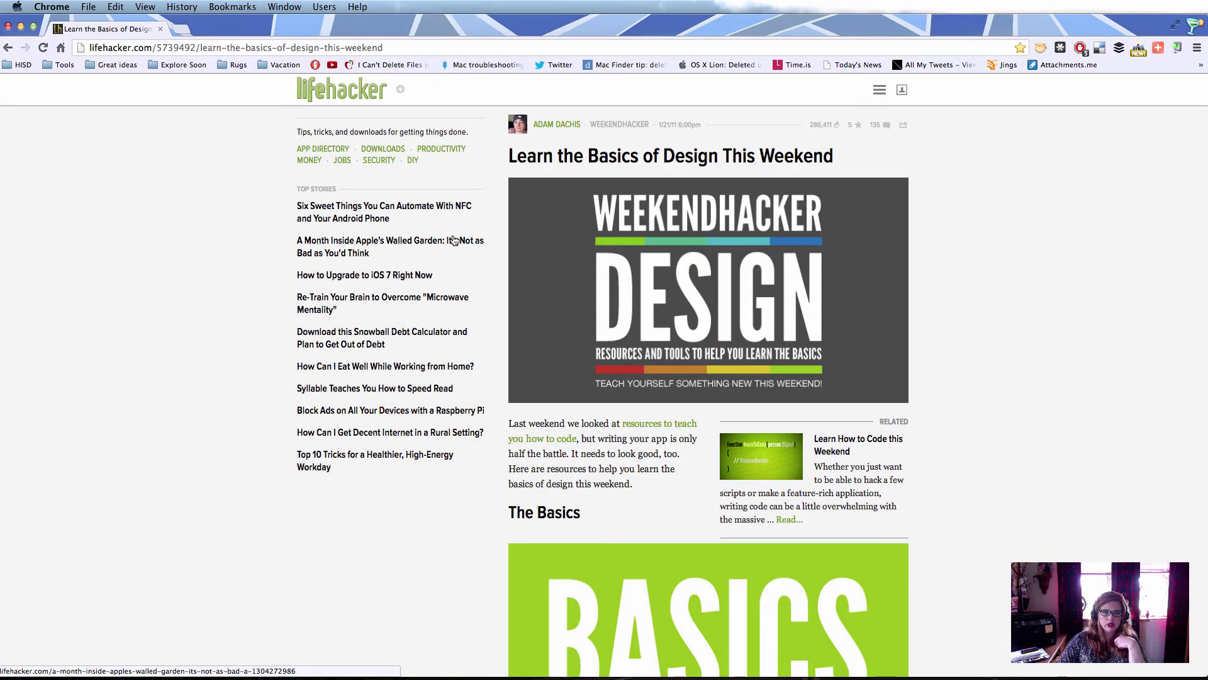
click(1041, 50)
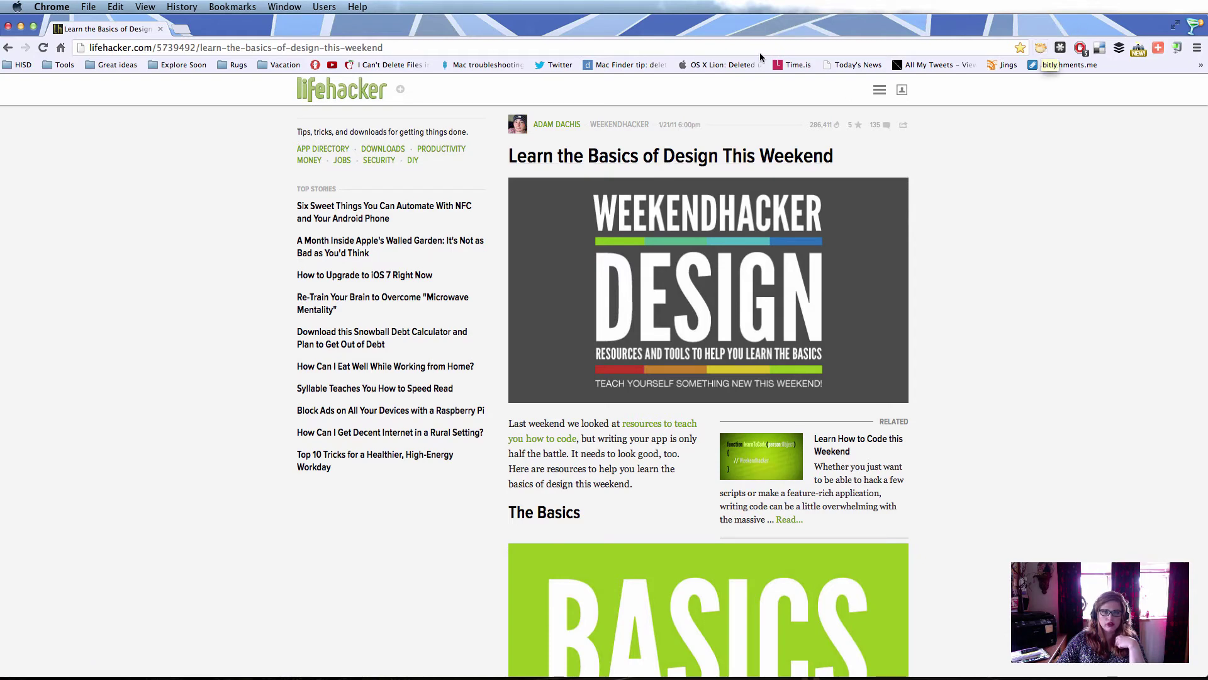
click(1041, 50)
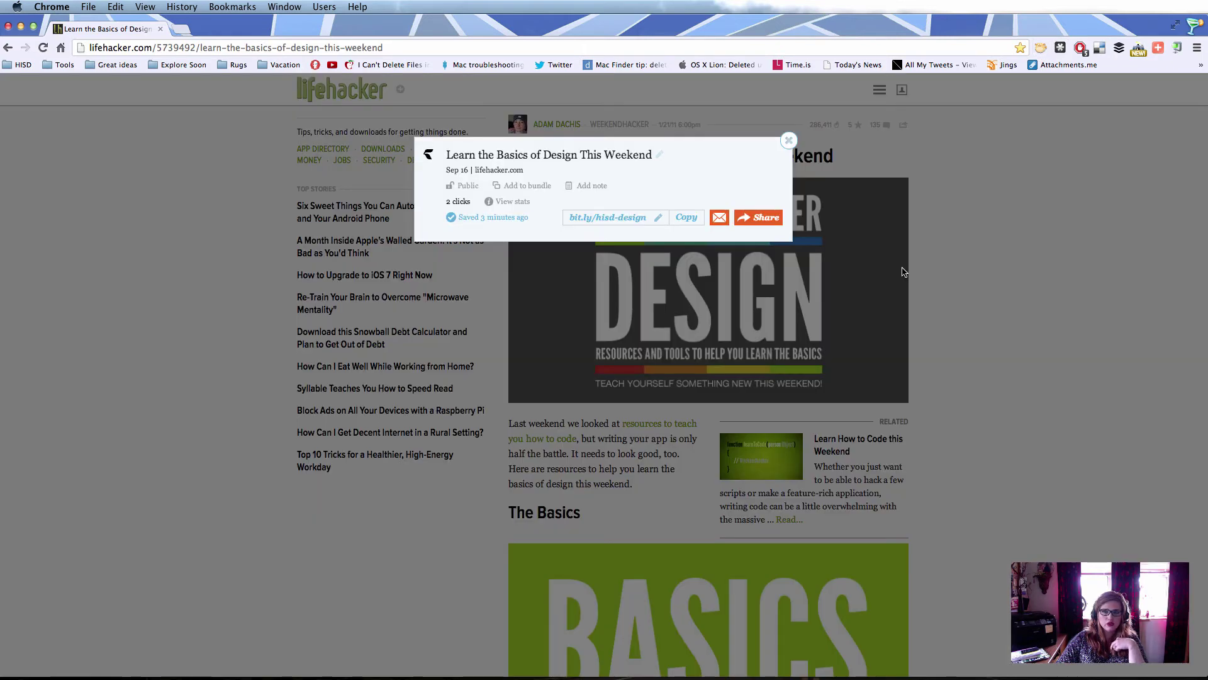
click(598, 217)
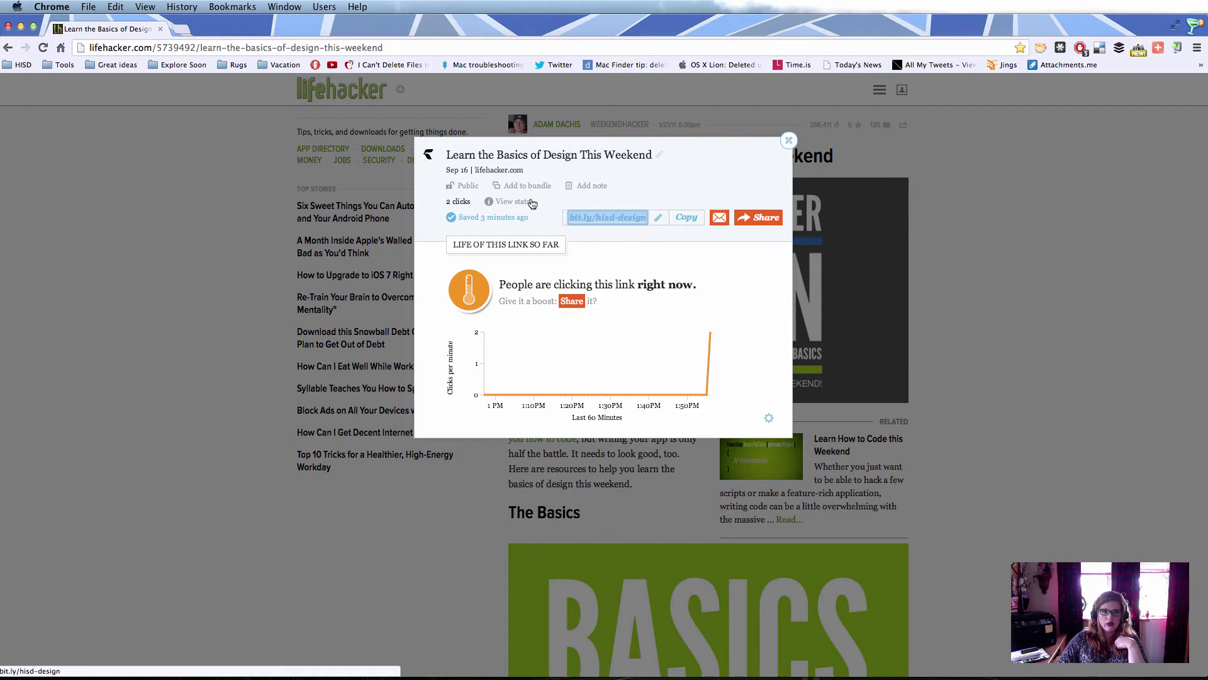
click(790, 139)
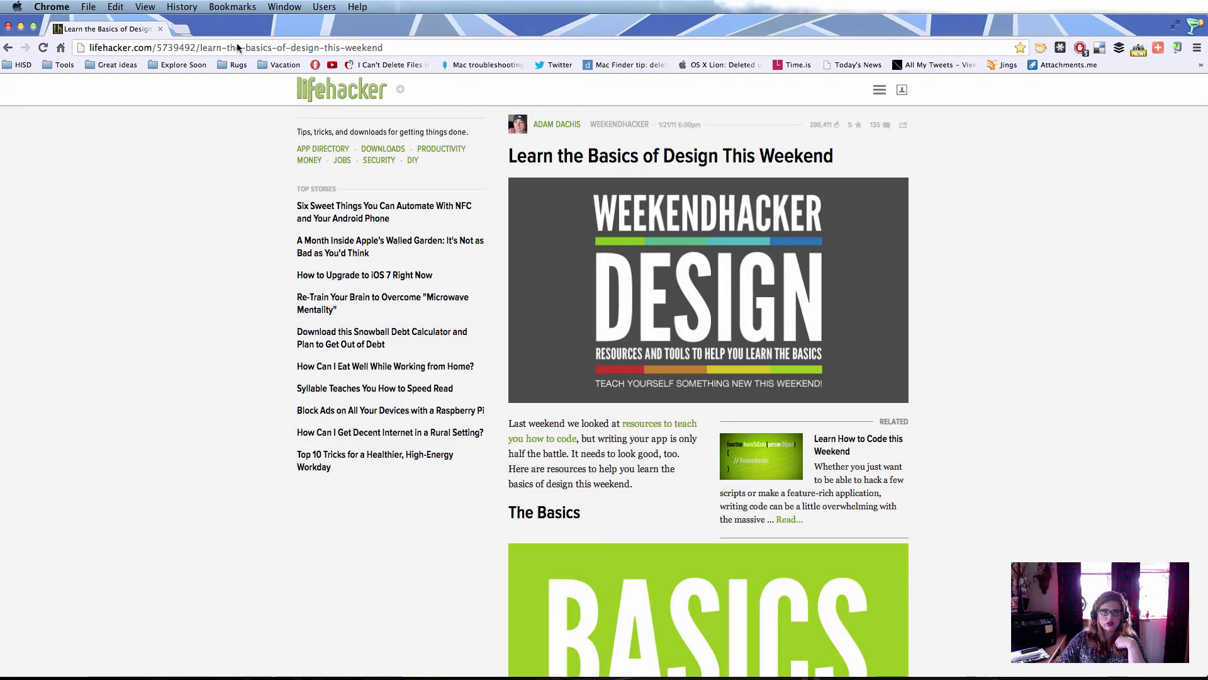
click(240, 48)
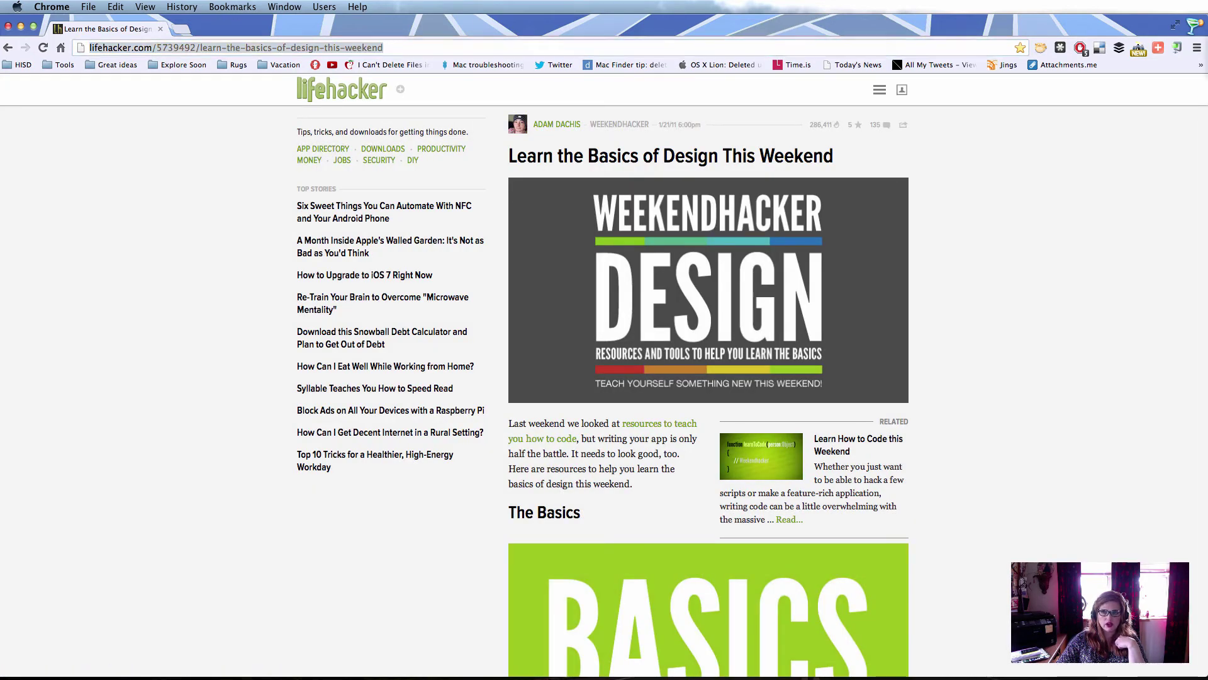
Step: Load bitly.com and scroll down through the hisd-design link's Info and Stats page
text(bitly.com)
key(Return)
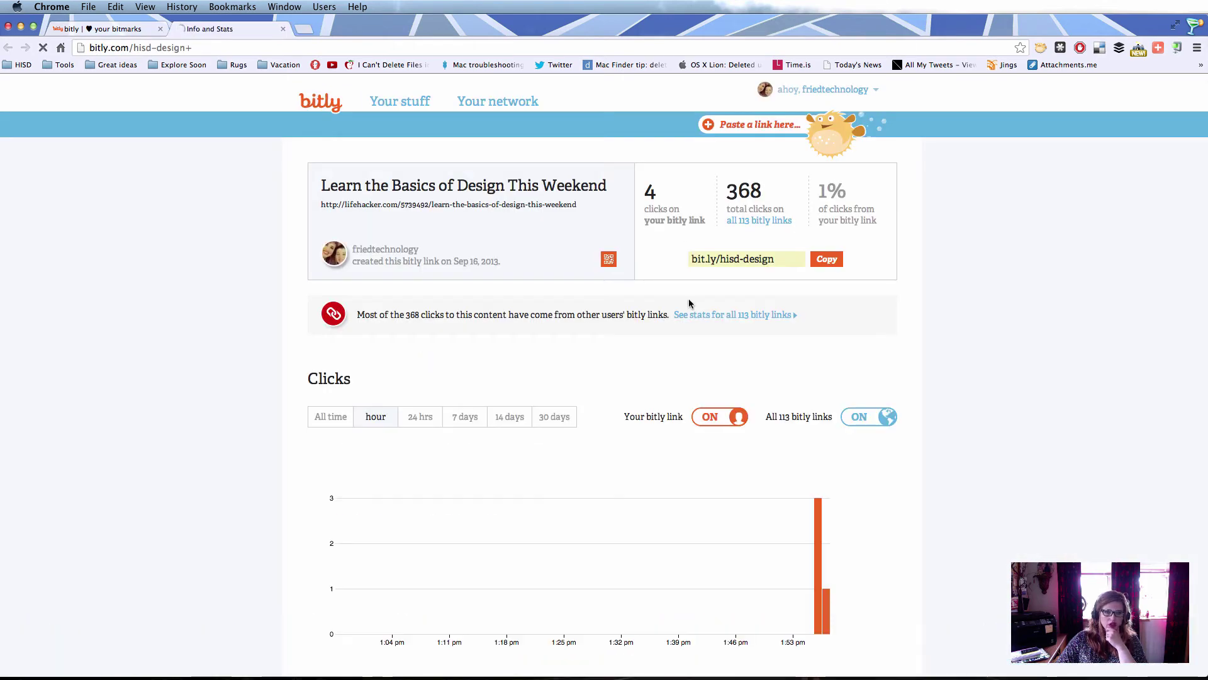
scroll(550, 469, down, 2)
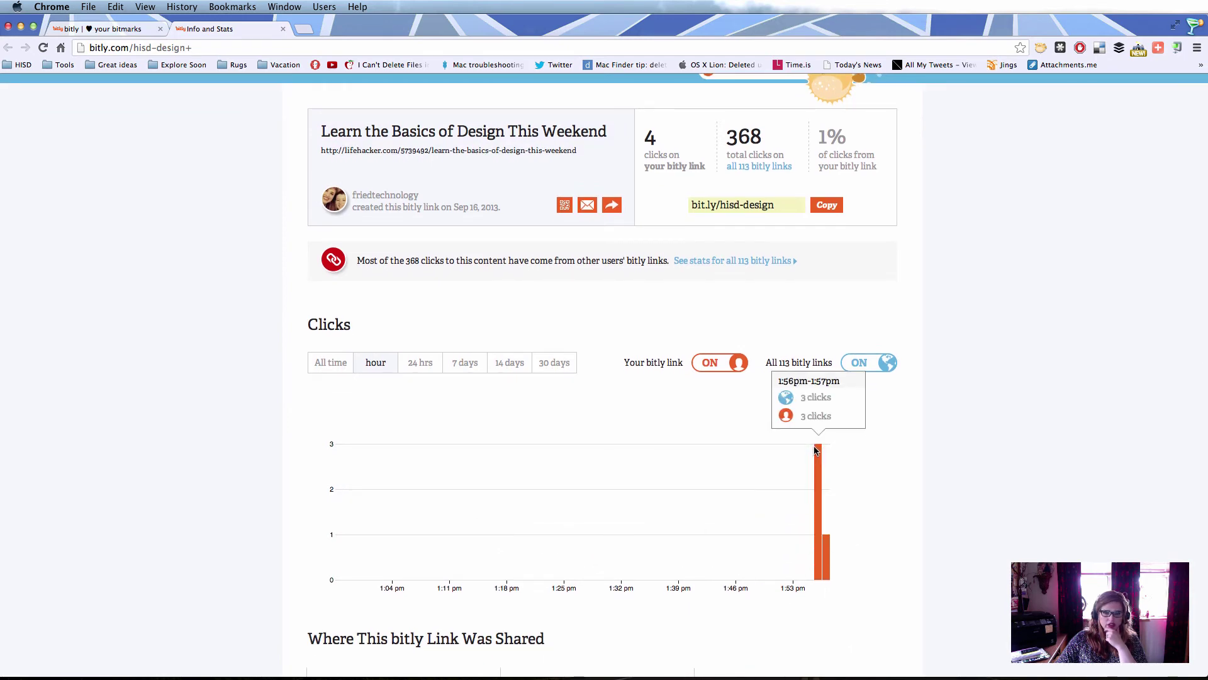
mouse_move(825, 610)
scroll(871, 538, down, 5)
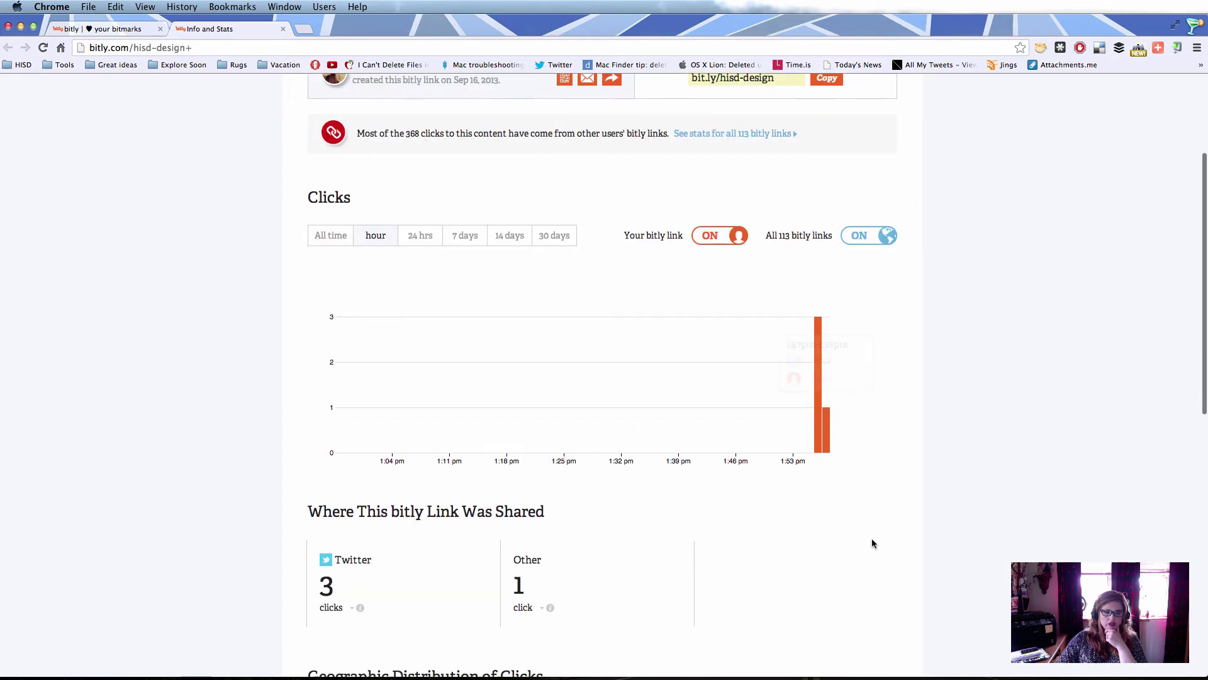
scroll(867, 542, down, 6)
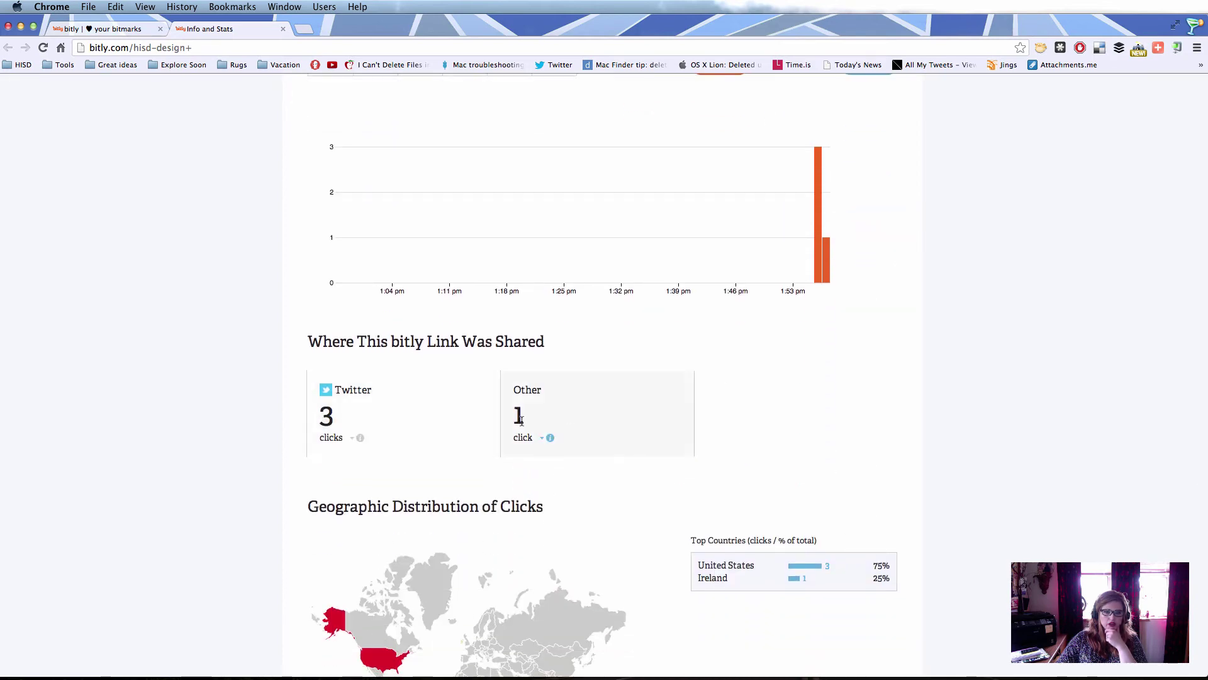
scroll(623, 481, down, 4)
scroll(622, 482, down, 3)
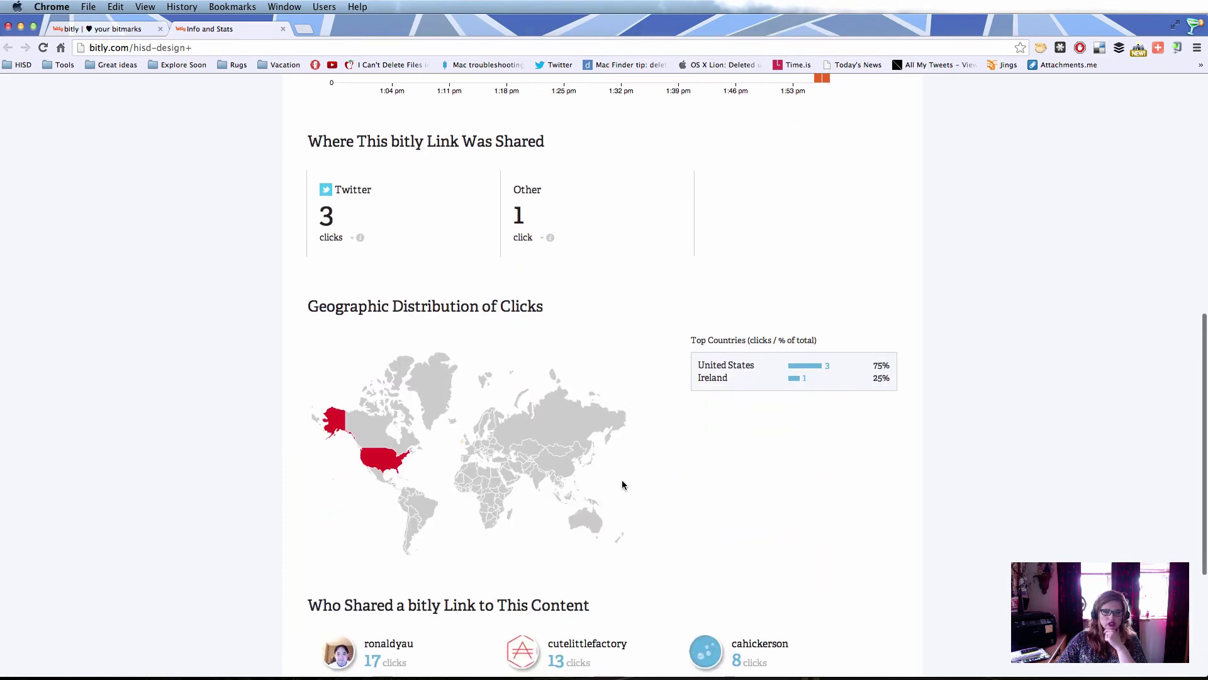
scroll(701, 553, down, 3)
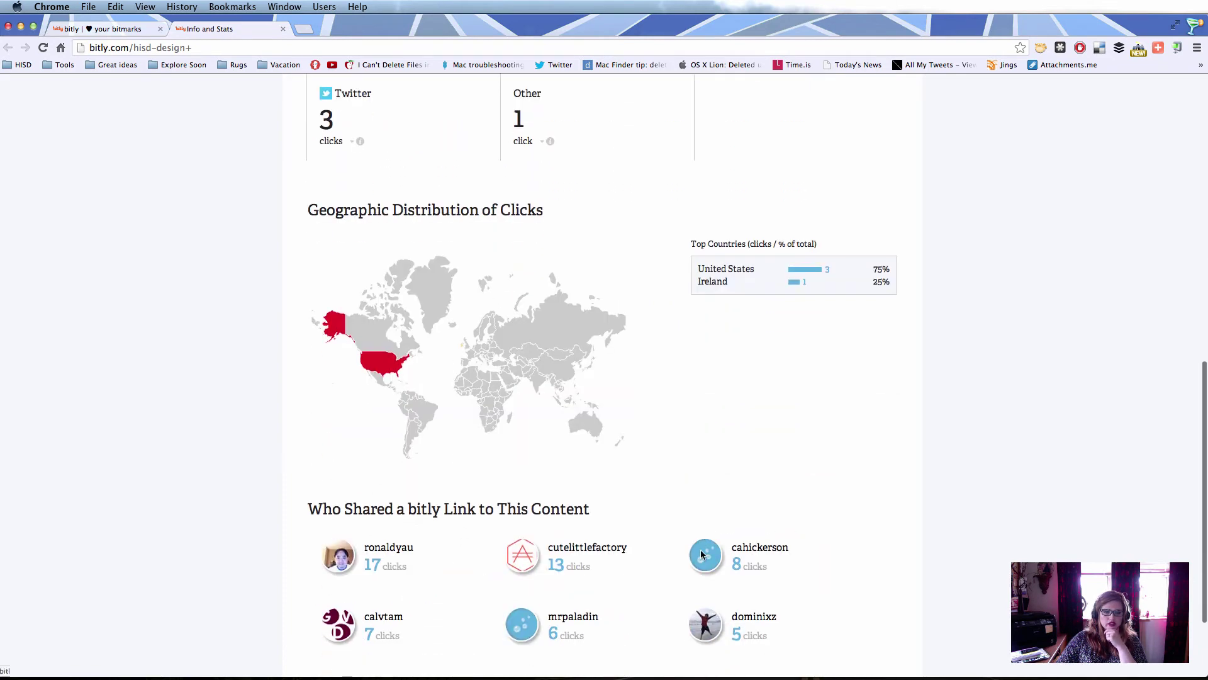
scroll(702, 554, down, 3)
scroll(635, 543, down, 1)
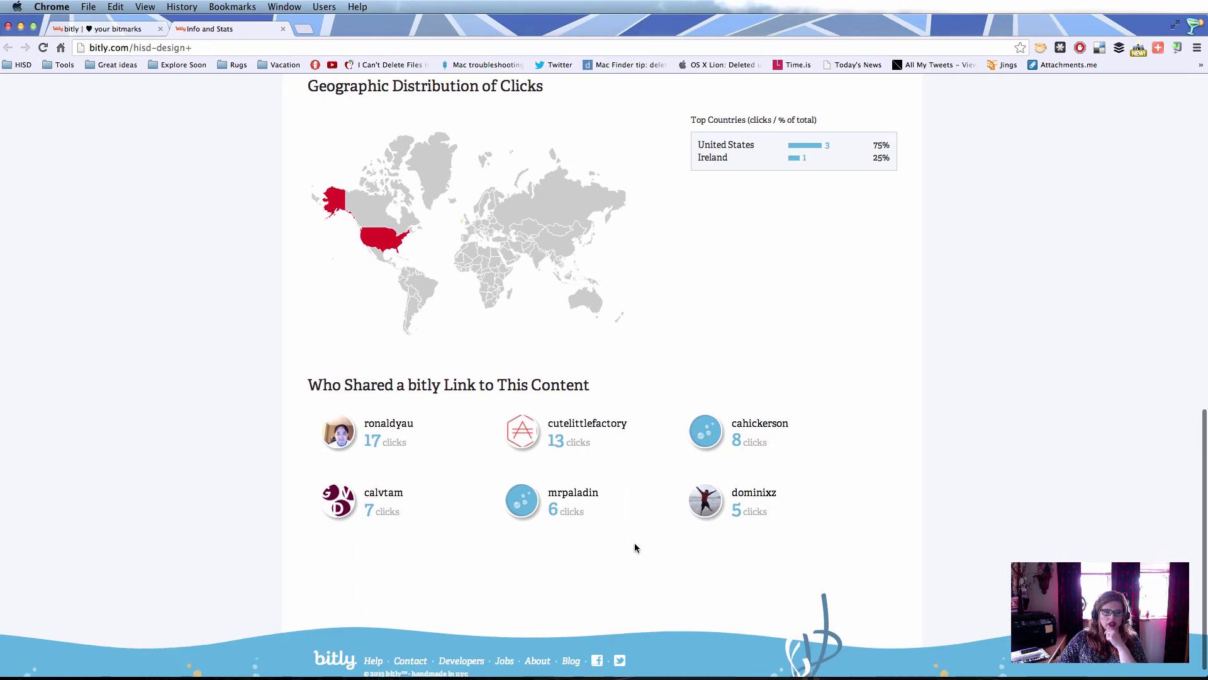
scroll(634, 545, down, 1)
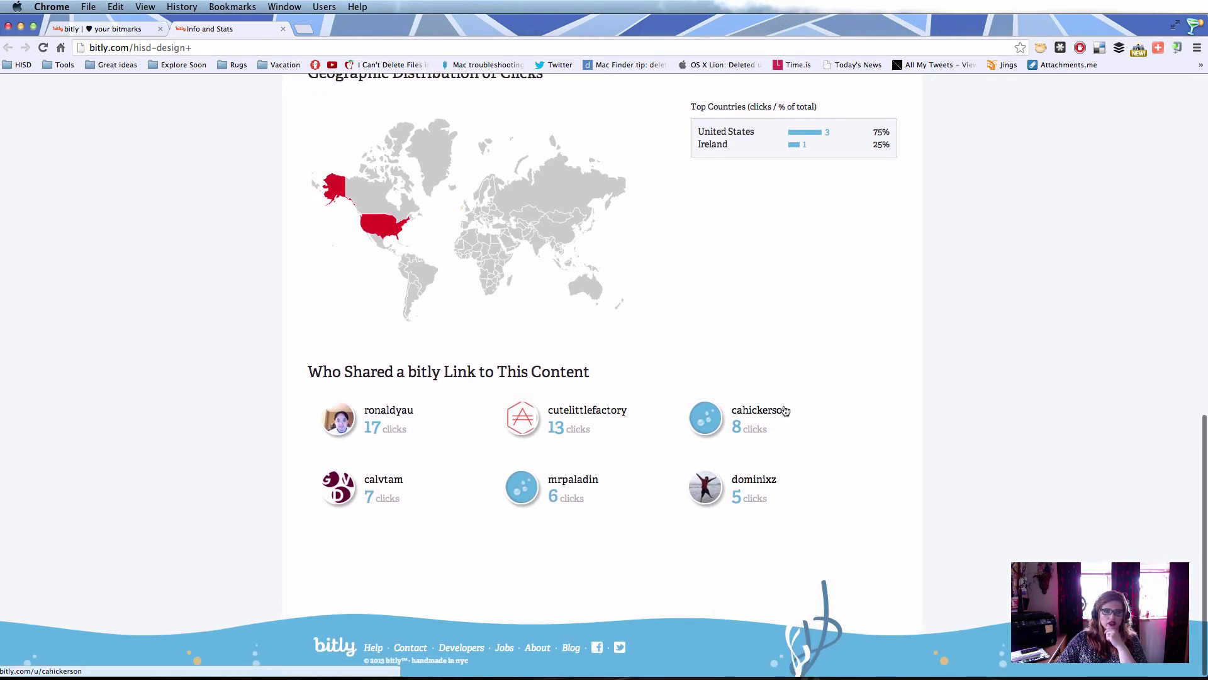
Step: Scroll back up and reload the hisd-design stats to show 5 clicks
scroll(786, 413, up, 2)
scroll(792, 413, up, 5)
scroll(792, 414, up, 2)
scroll(792, 413, up, 2)
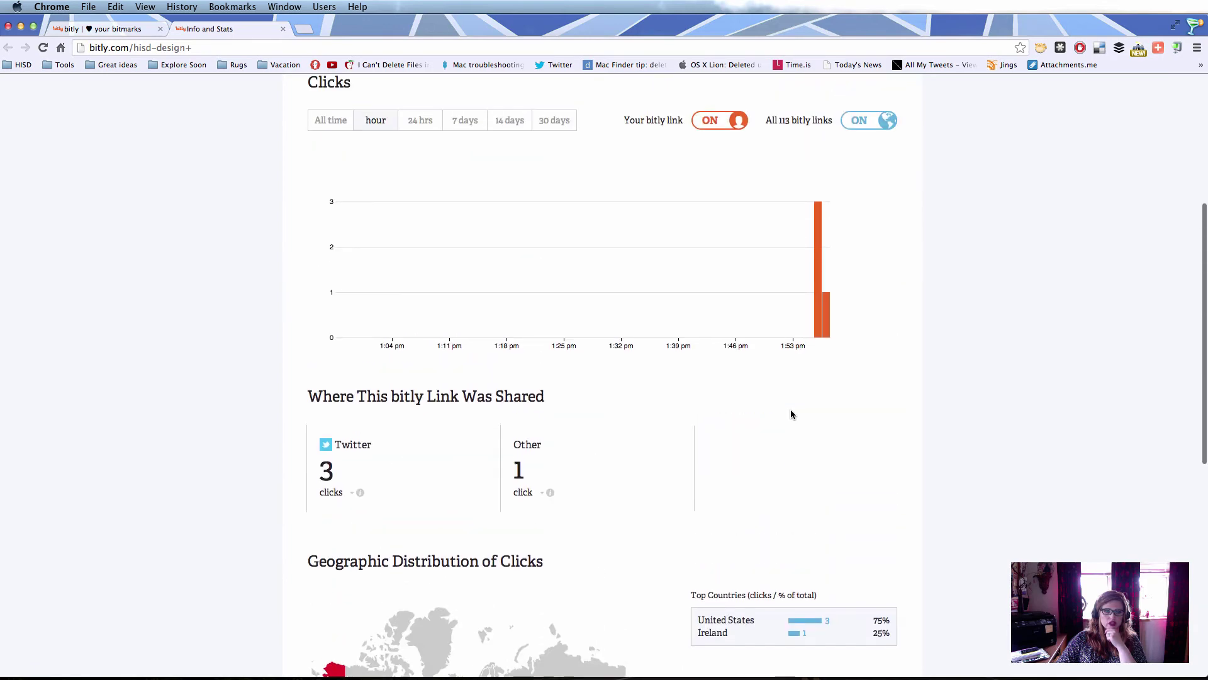
scroll(791, 413, up, 1)
scroll(791, 413, up, 1)
scroll(791, 414, up, 2)
scroll(791, 415, up, 1)
scroll(791, 415, up, 3)
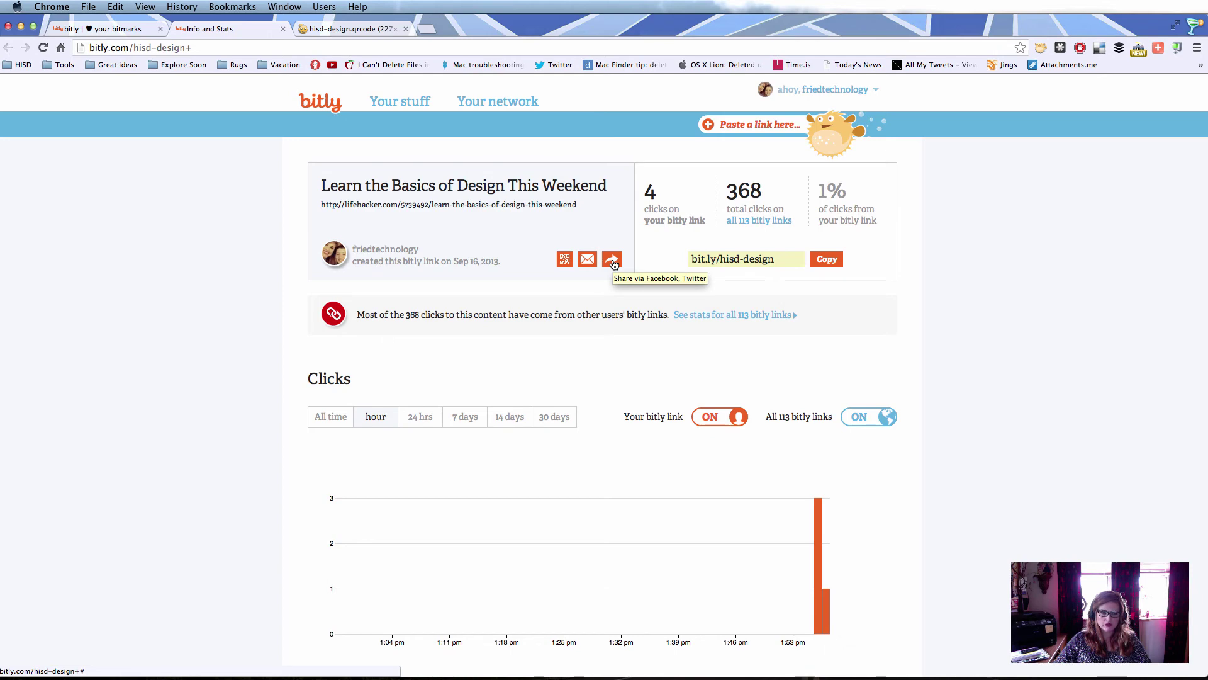
key(super+r)
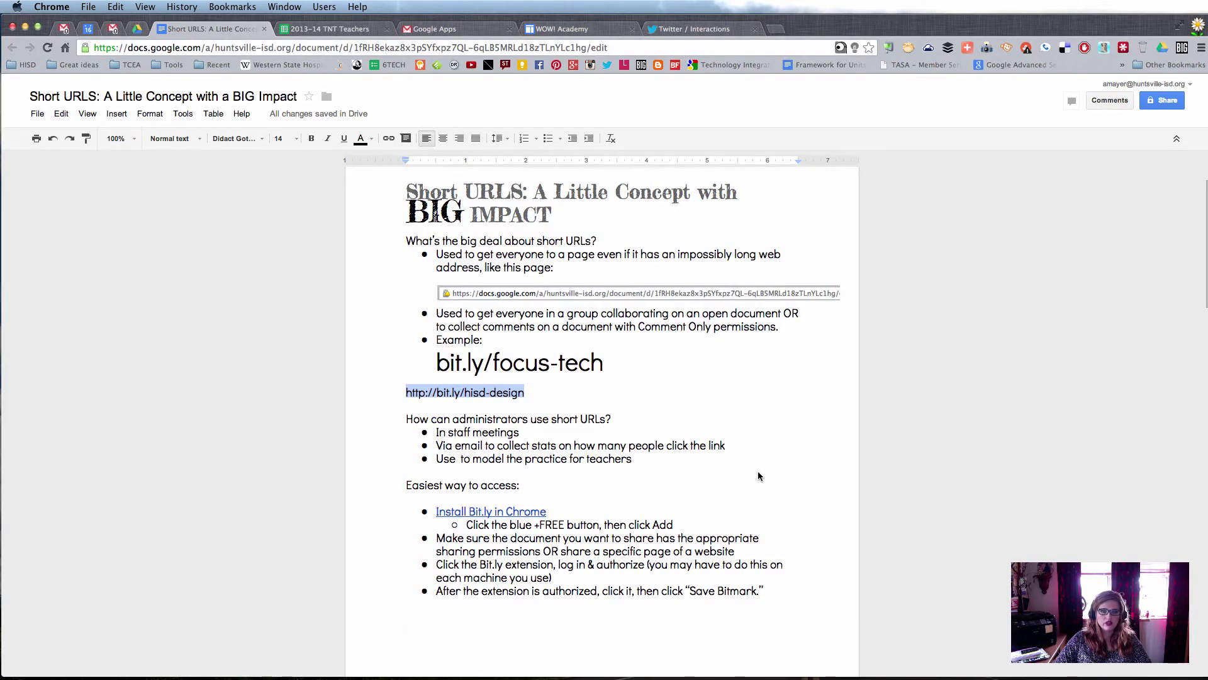
scroll(758, 476, down, 3)
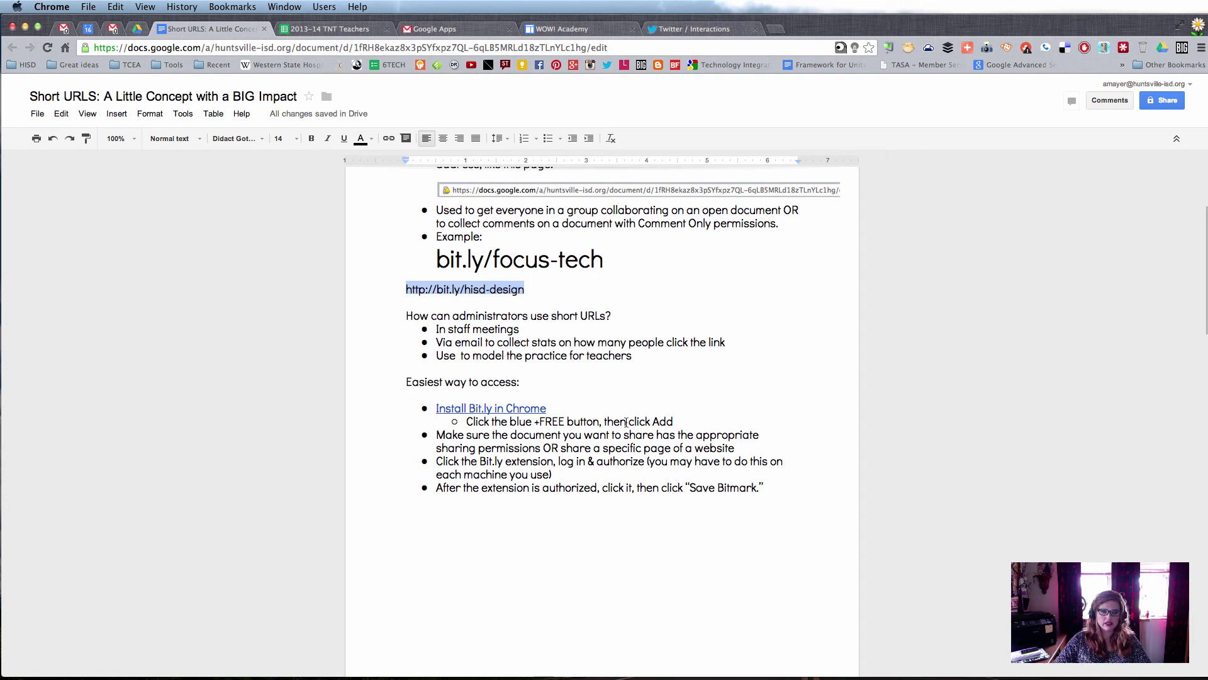
click(889, 47)
drag(891, 47, 911, 49)
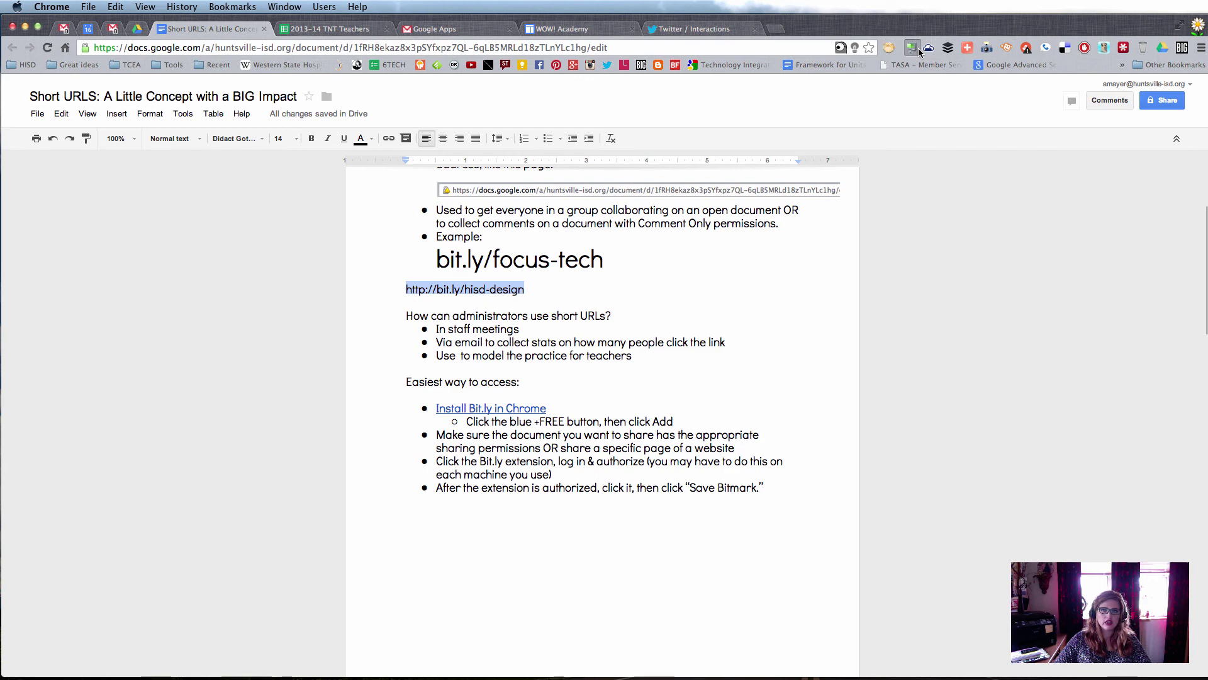
click(908, 50)
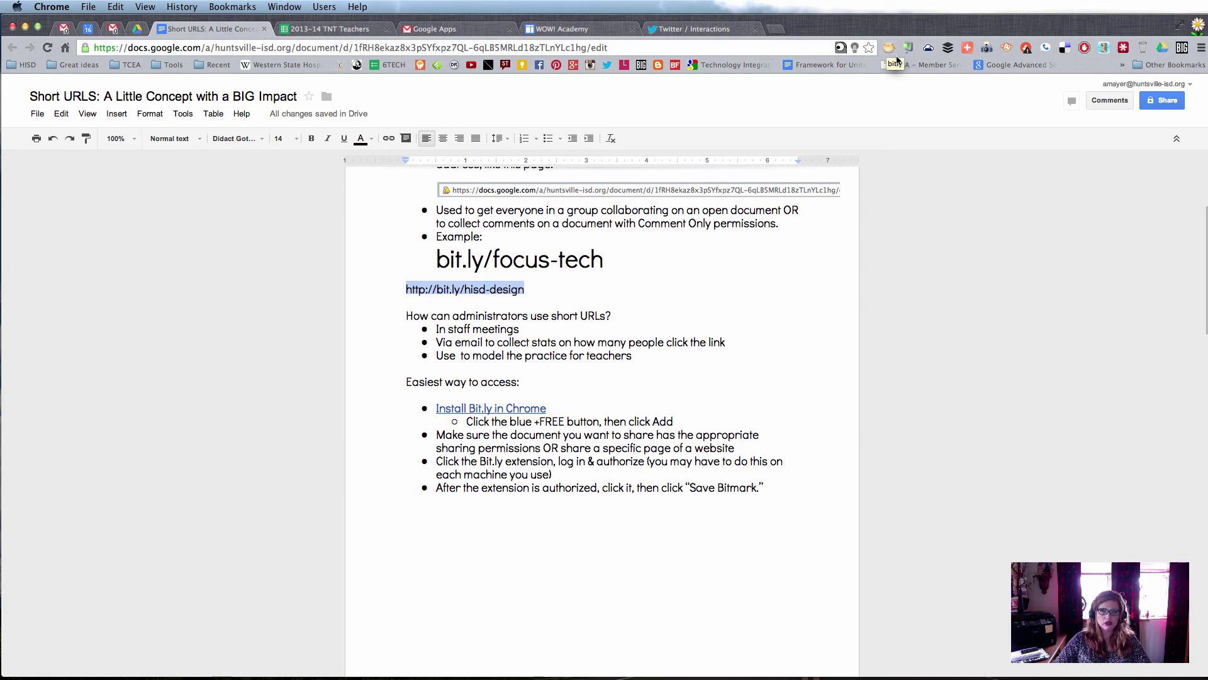
scroll(601, 438, down, 2)
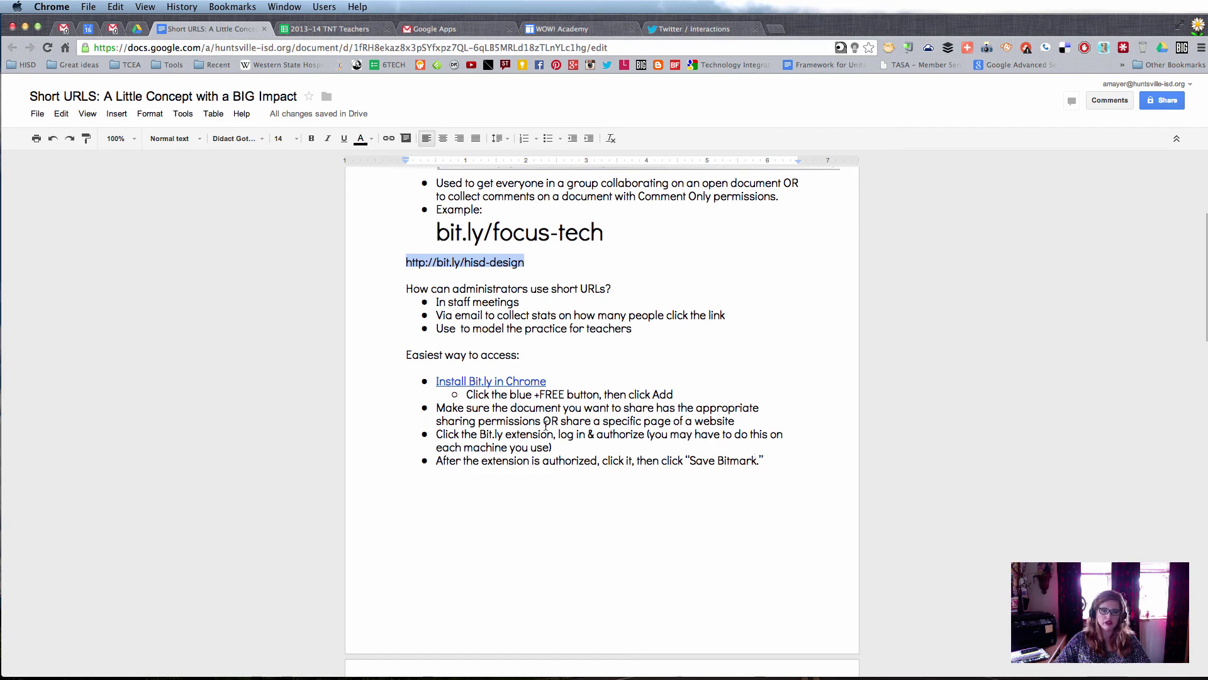
scroll(613, 436, down, 1)
scroll(613, 436, down, 5)
scroll(613, 435, down, 3)
scroll(613, 435, down, 3)
scroll(613, 436, down, 1)
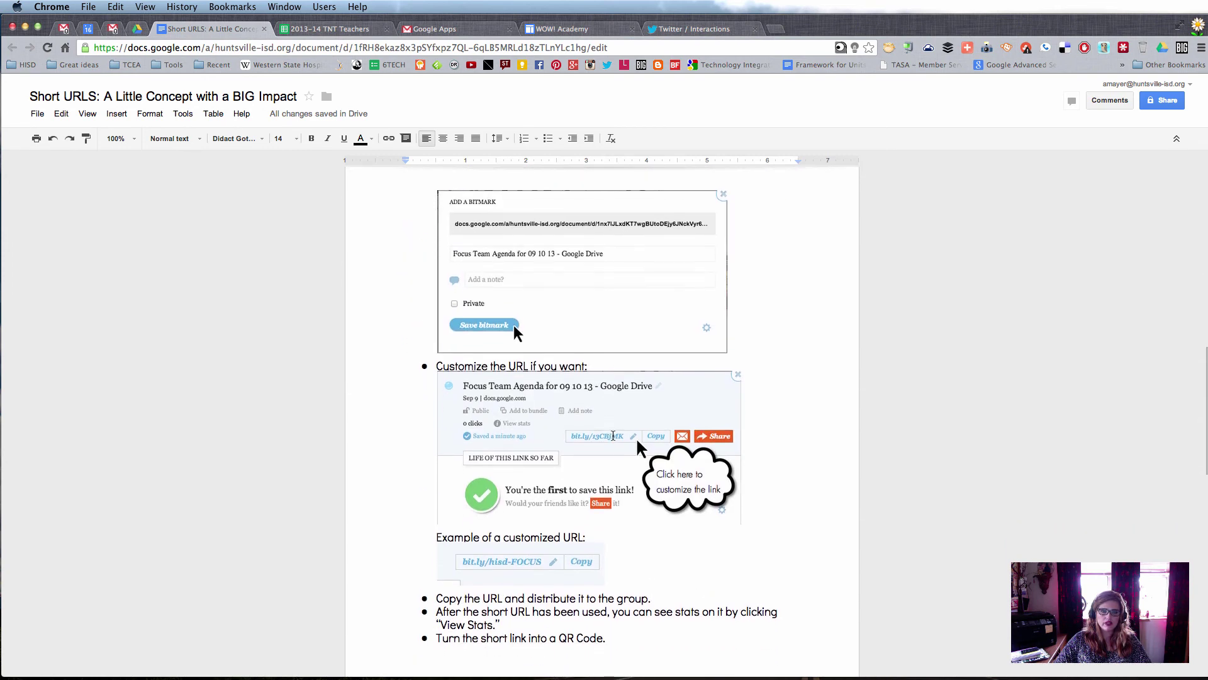
scroll(524, 512, down, 2)
scroll(524, 512, down, 1)
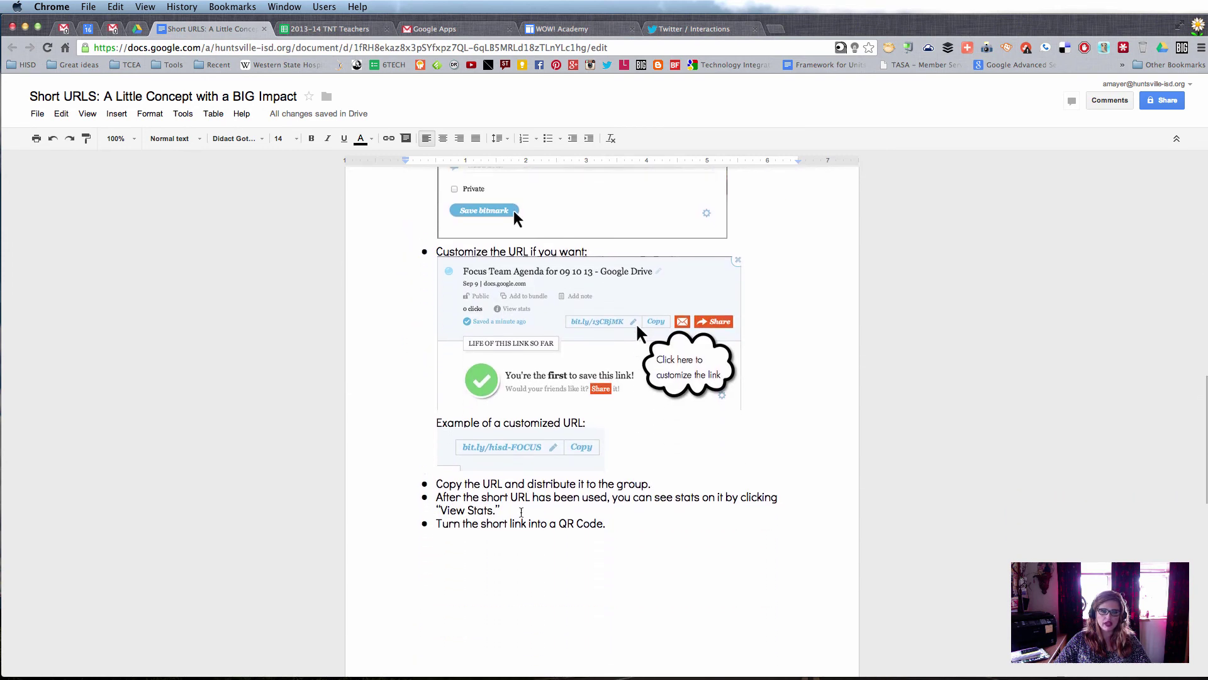
drag(438, 496, 652, 522)
click(652, 522)
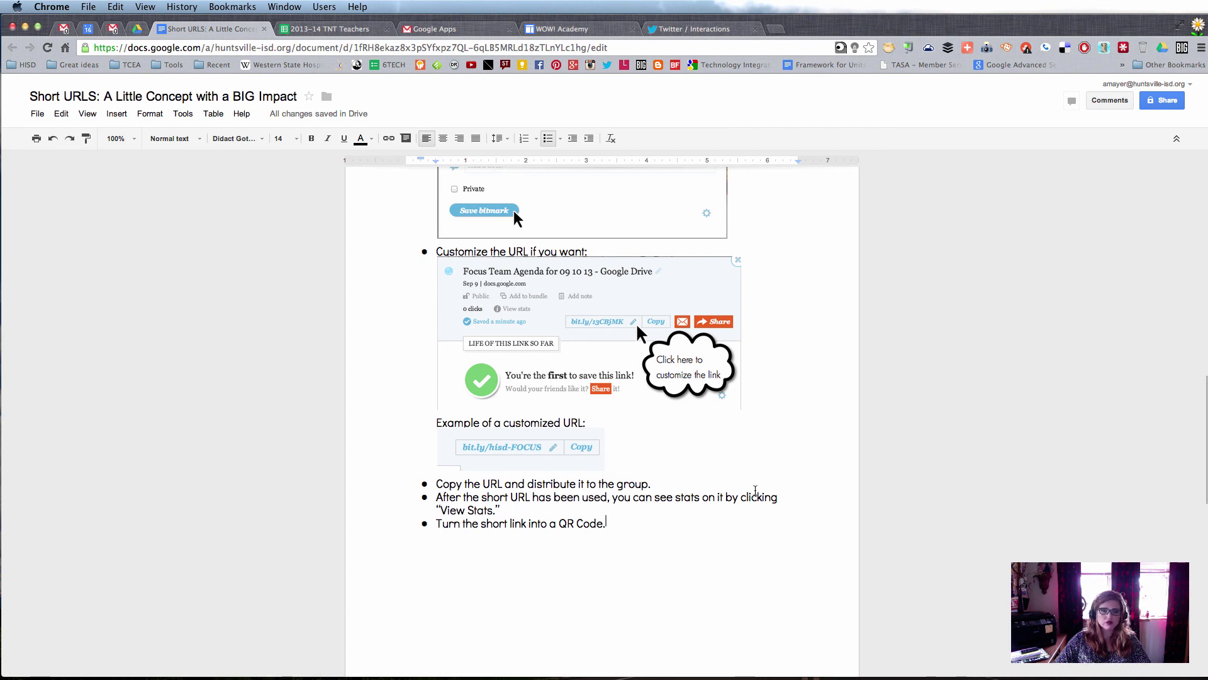
scroll(711, 415, up, 1)
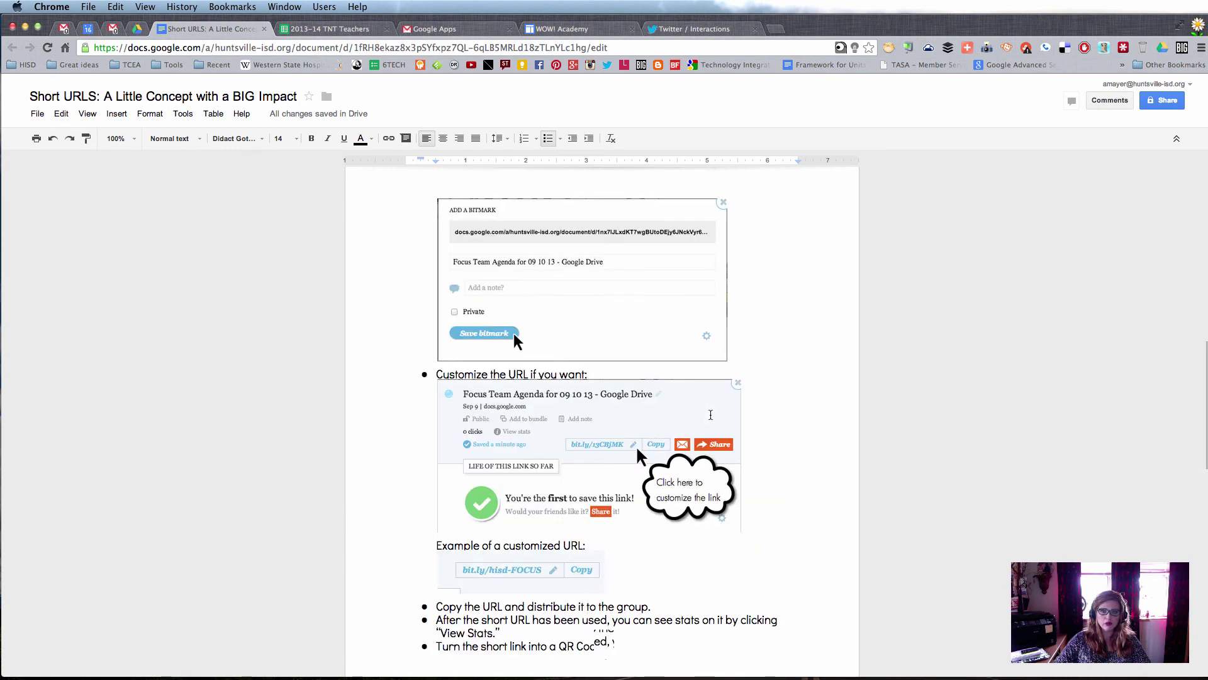
scroll(718, 422, up, 4)
scroll(730, 434, up, 5)
scroll(746, 448, up, 1)
scroll(746, 448, up, 5)
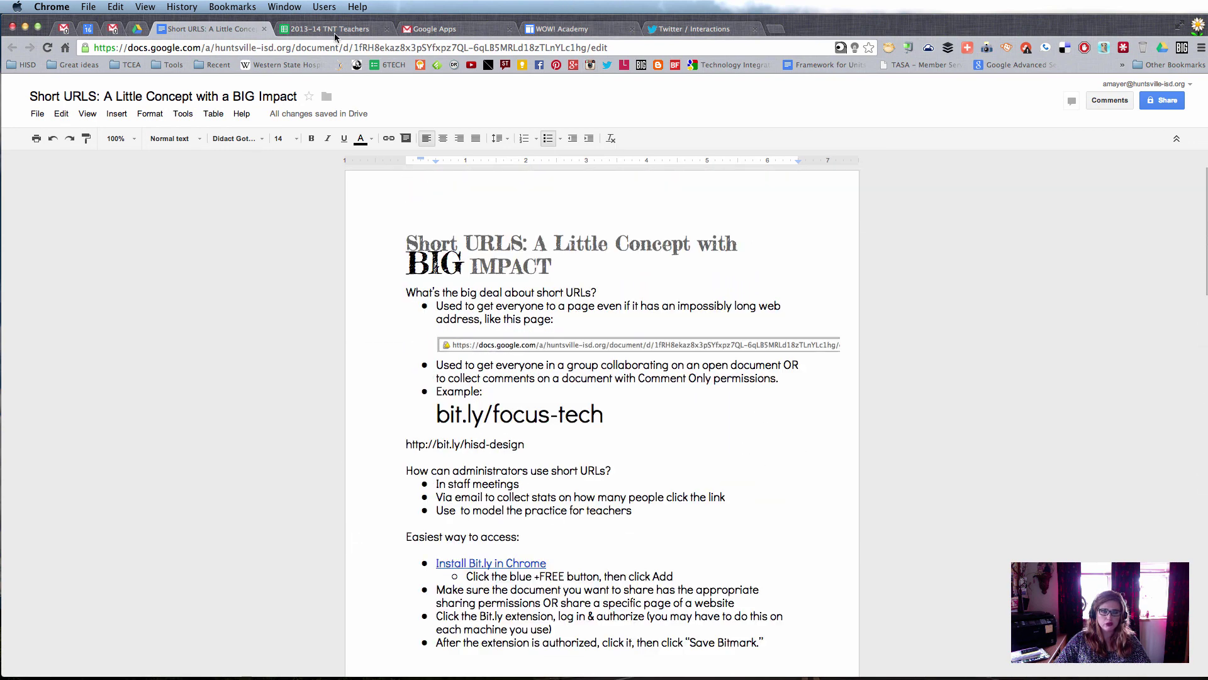
Step: Load the friEdTechnology blog at friedtechnology.com from the address bar
click(269, 48)
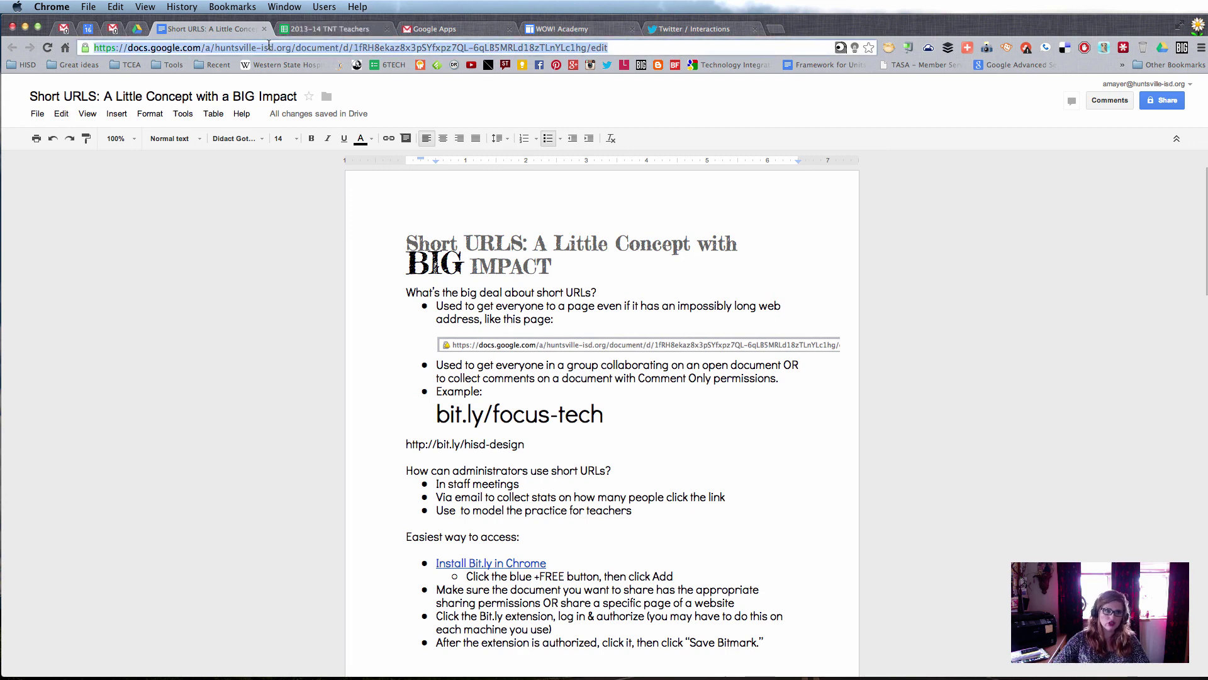
text(friedtechnology.com)
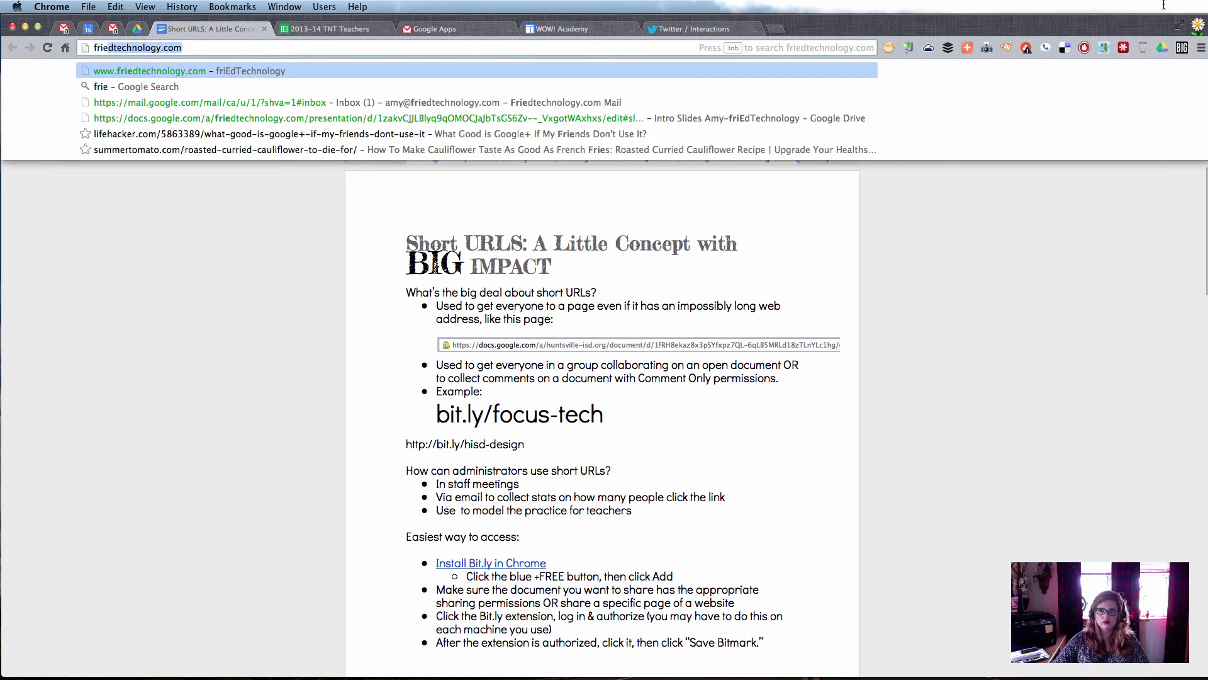
key(Return)
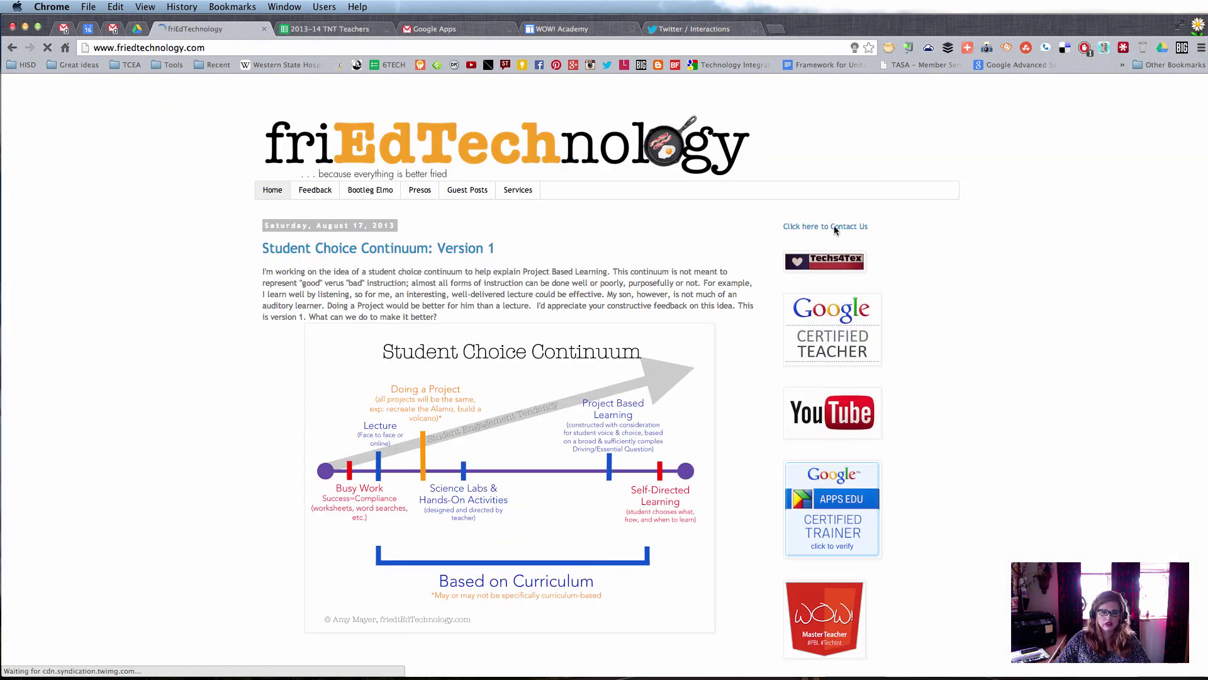